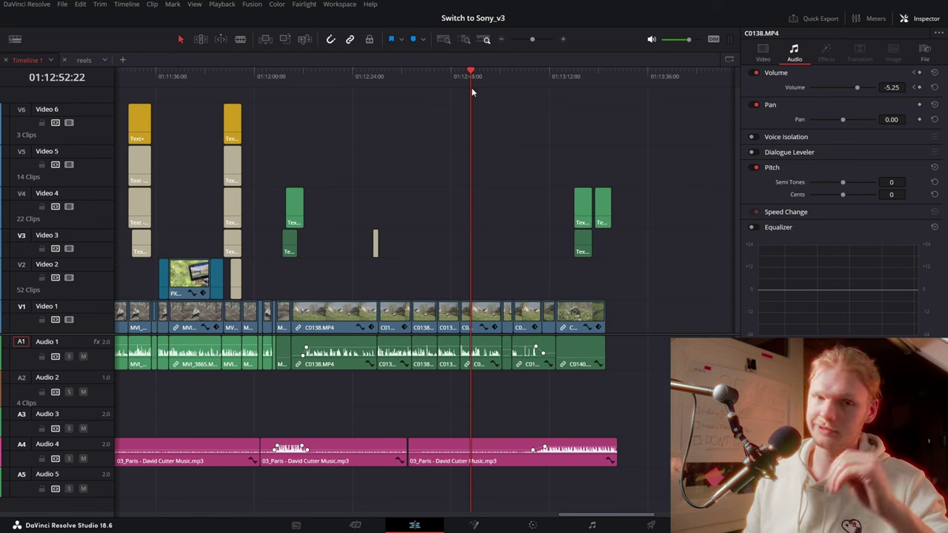
Switch from the Edit timeline to the Color page to show the clip's existing node tree
left_click(532, 525)
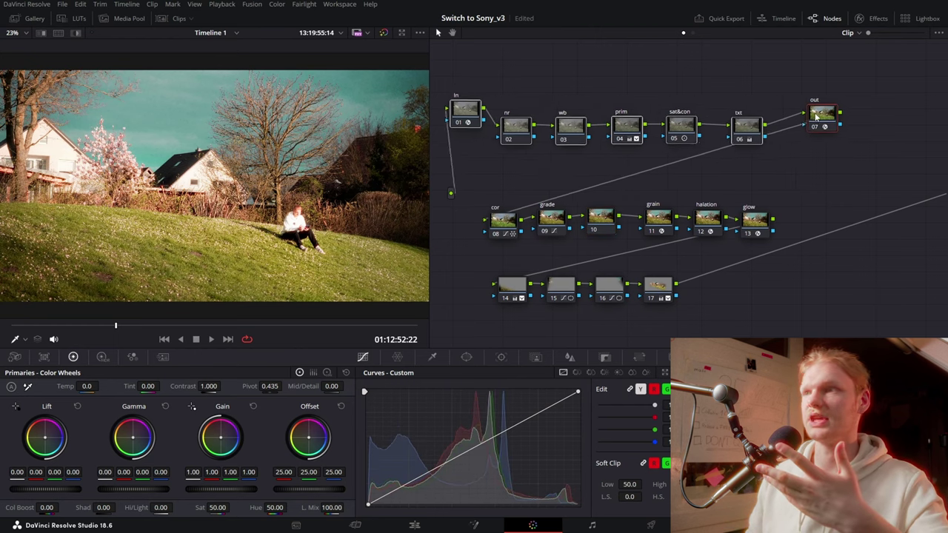
Rearrange the old node chains into three tidier rows, then select every node
mouse_move(493, 83)
left_mouse_down()
mouse_move(861, 139)
mouse_move(824, 109)
left_mouse_up()
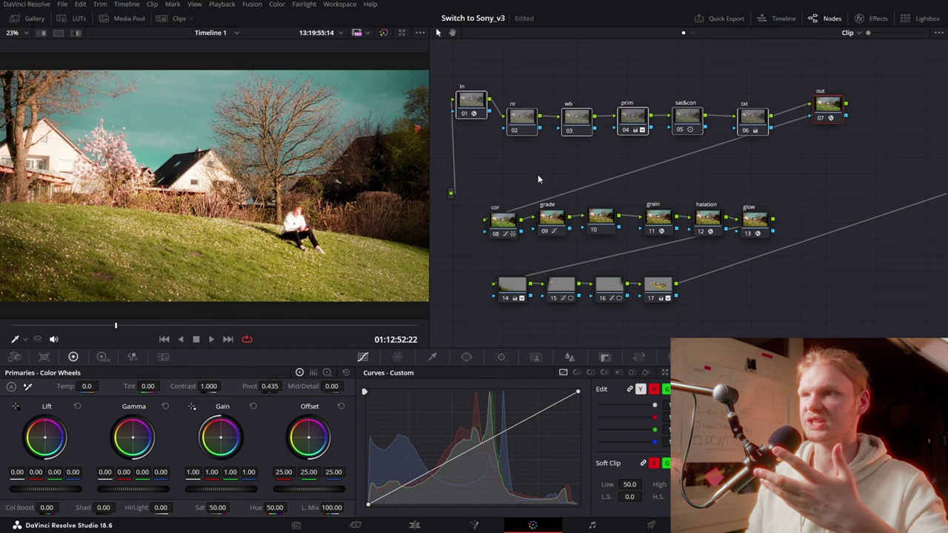
mouse_move(468, 176)
left_mouse_down()
mouse_move(560, 213)
mouse_move(756, 248)
mouse_move(753, 201)
left_mouse_up()
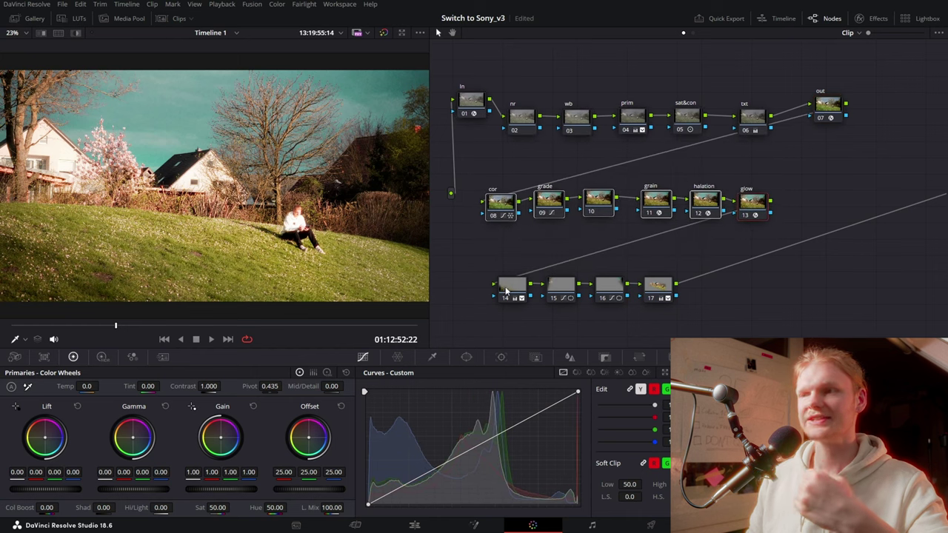
mouse_move(492, 282)
left_mouse_down()
mouse_move(680, 304)
mouse_move(682, 276)
mouse_move(674, 294)
mouse_move(677, 286)
left_mouse_up()
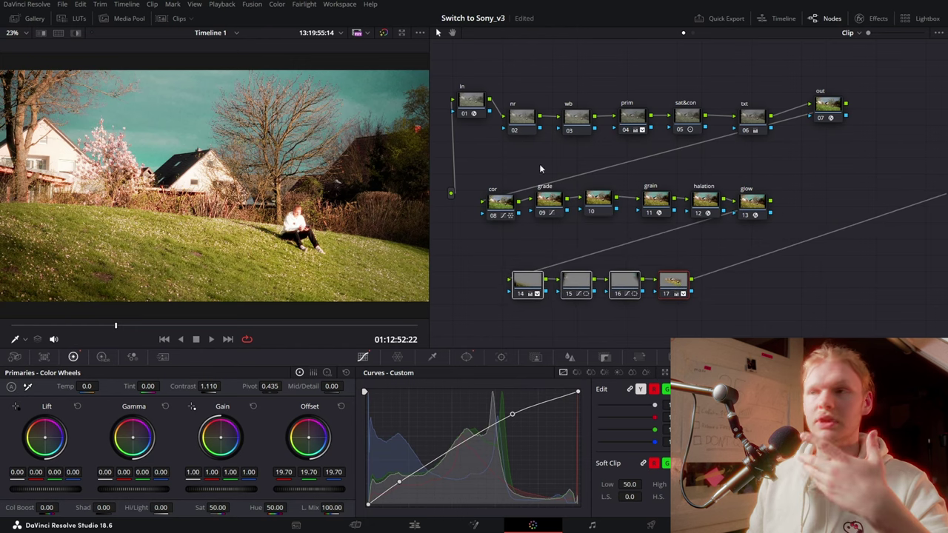
left_click_drag(468, 74, 809, 303)
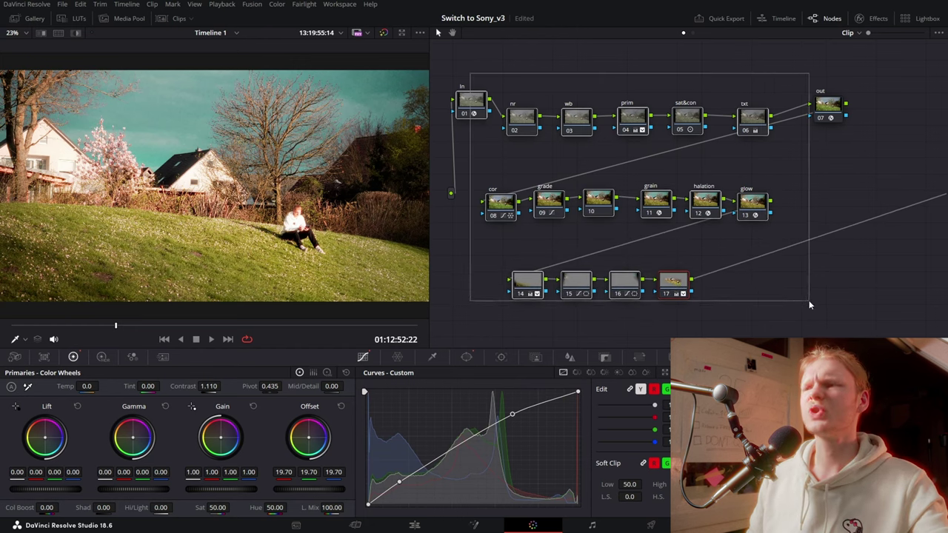
Delete the old grade nodes and build a fresh chain of serial nodes
key("Delete")
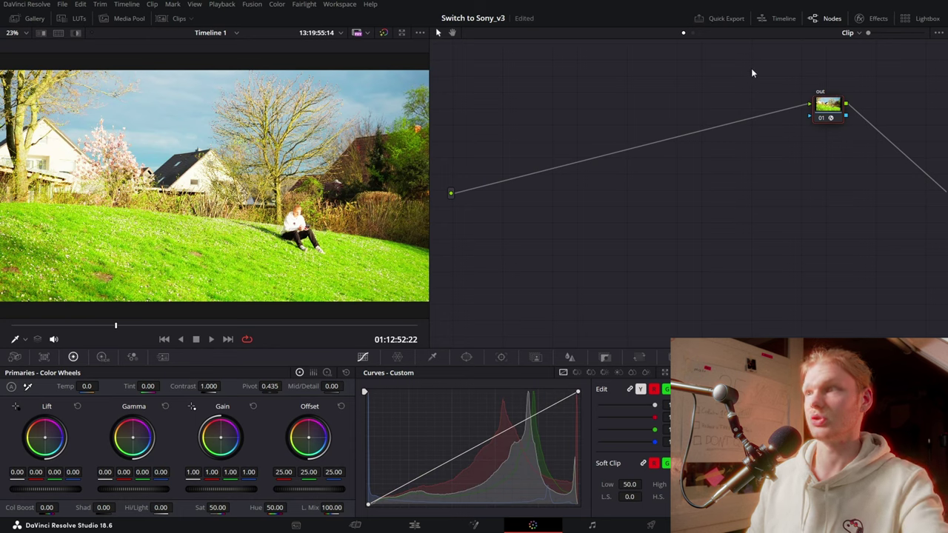
key("Delete")
key("alt+s")
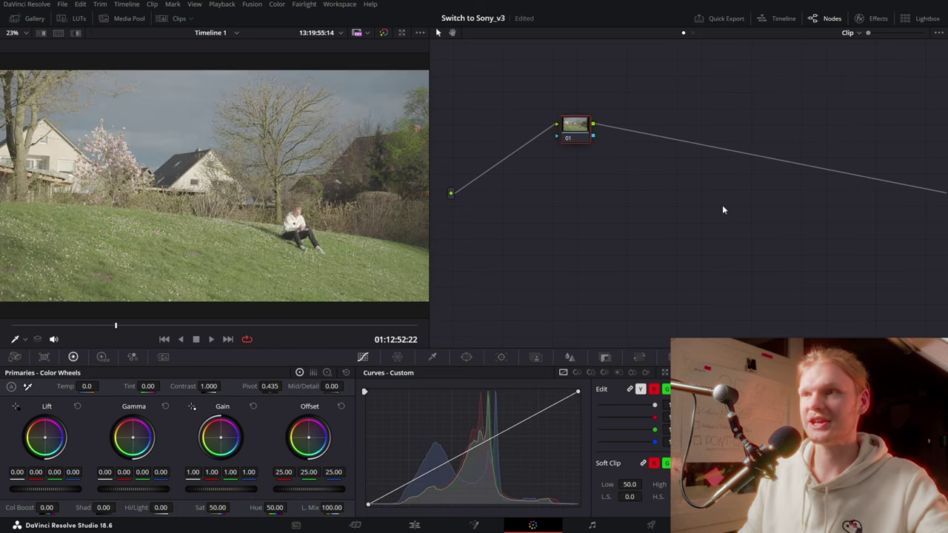
left_click_drag(577, 134, 505, 123)
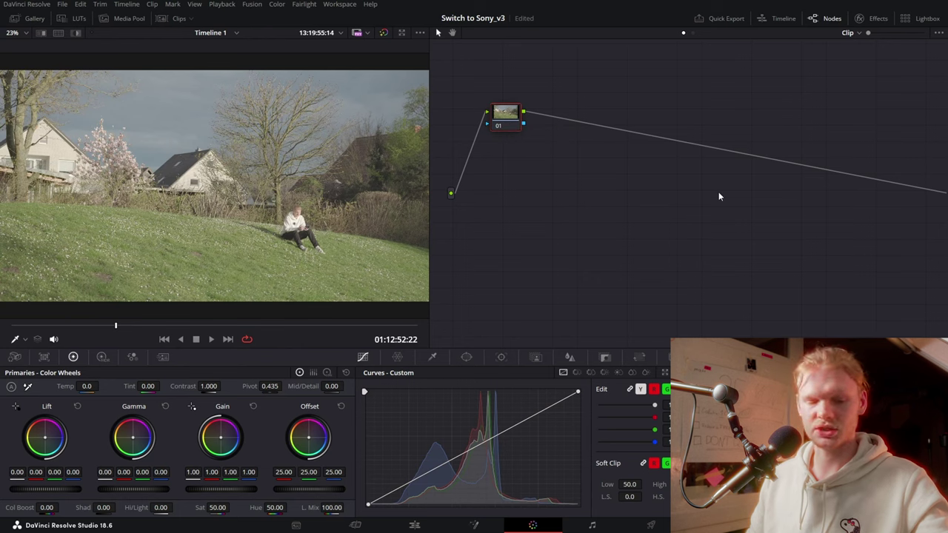
key("alt+s")
key("alt+s")
key("alt+s")
key("alt+s")
key("alt+s")
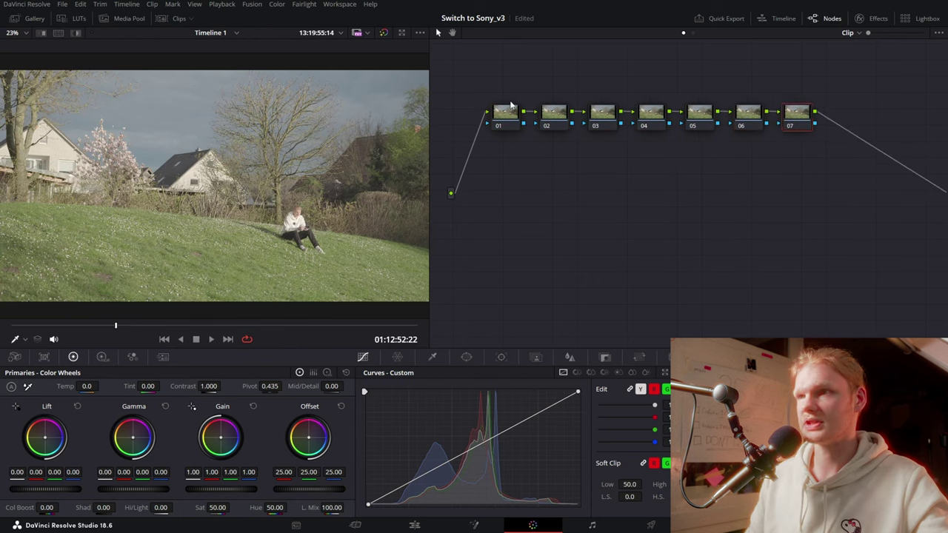
Label the first node IN and the last node OUT, and show the Effects library
type("IN")
double_click(799, 122)
type("OUT")
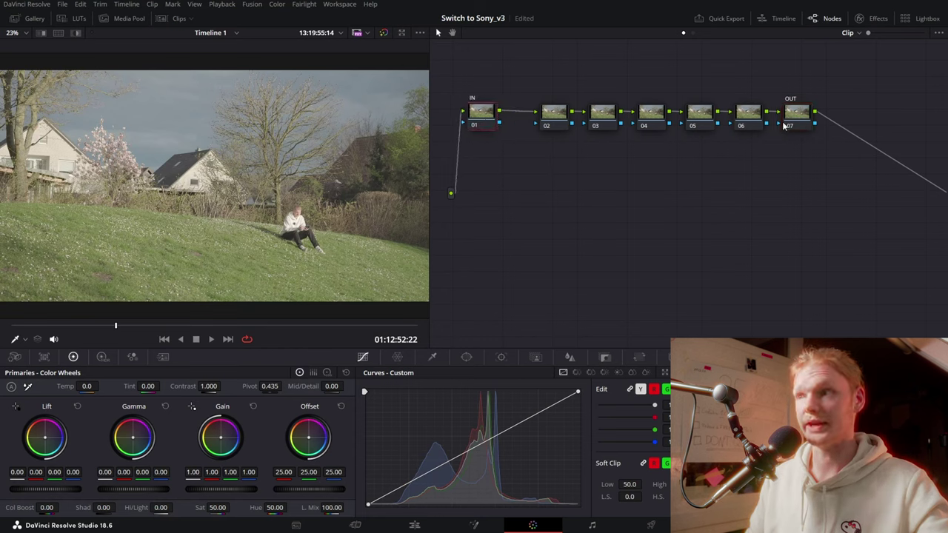
left_click(723, 107)
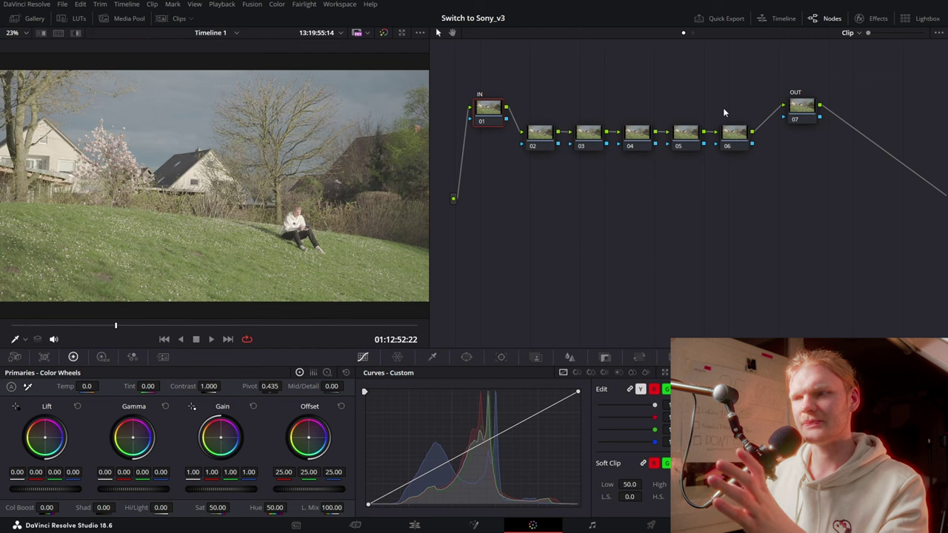
key("shift+7")
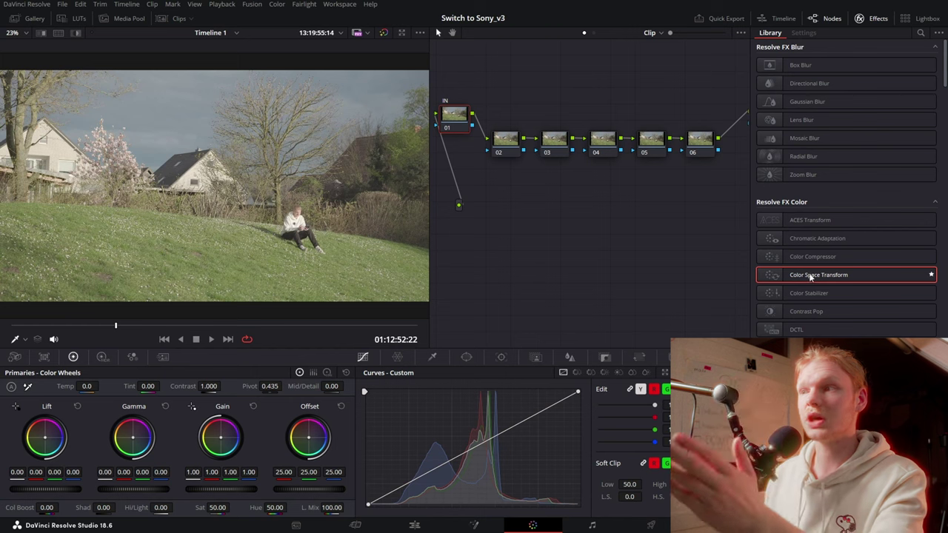
Apply Color Space Transform to node 01 with input Rec.709 / Sony S-Log2
mouse_move(824, 276)
left_mouse_down()
mouse_move(502, 116)
mouse_move(474, 115)
left_mouse_up()
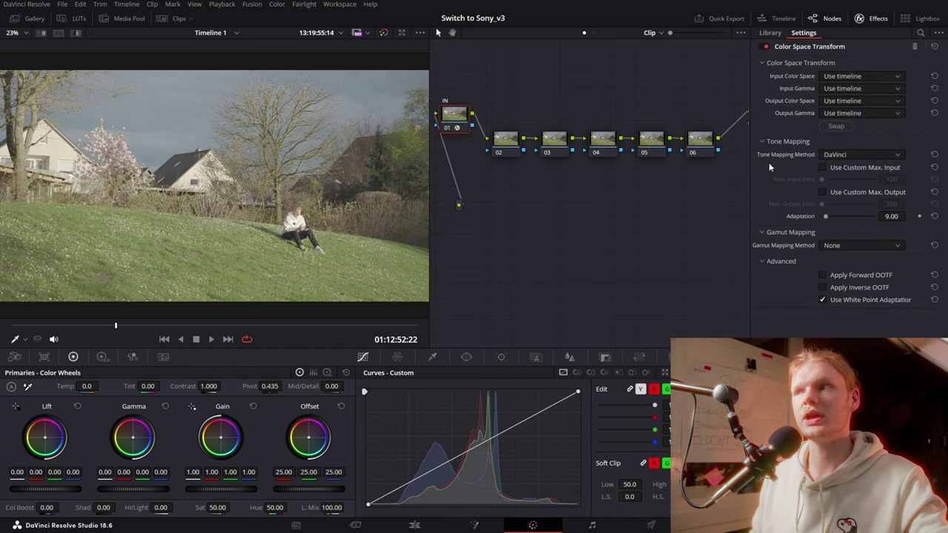
left_click(841, 76)
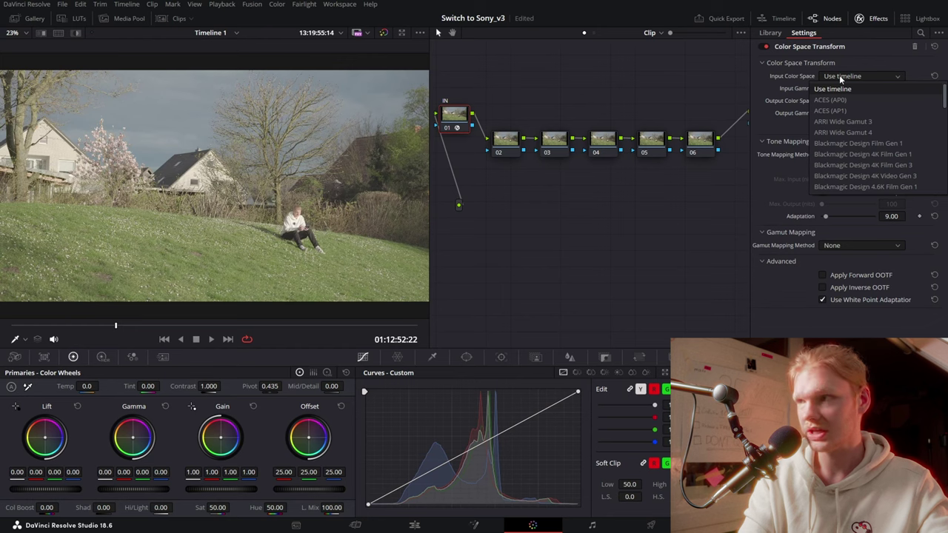
type("sony")
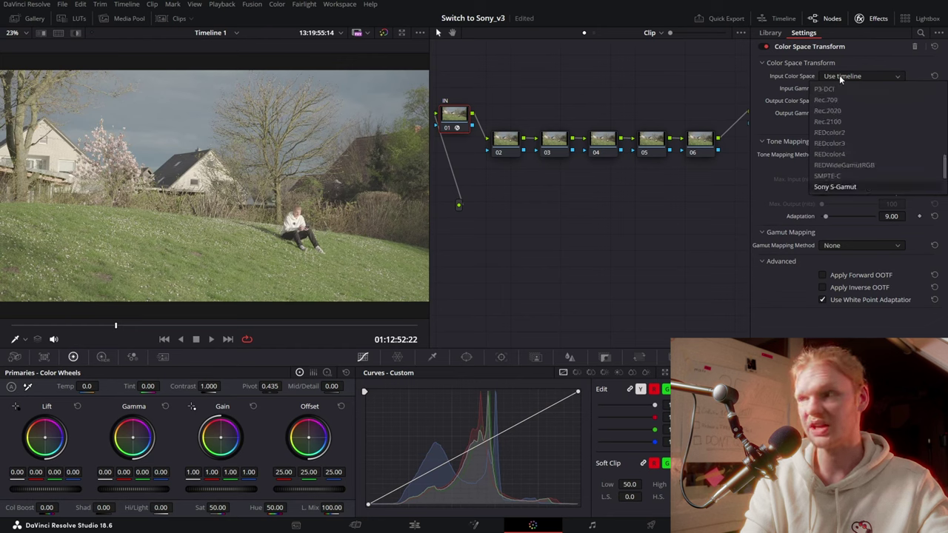
type("rec")
key("Return")
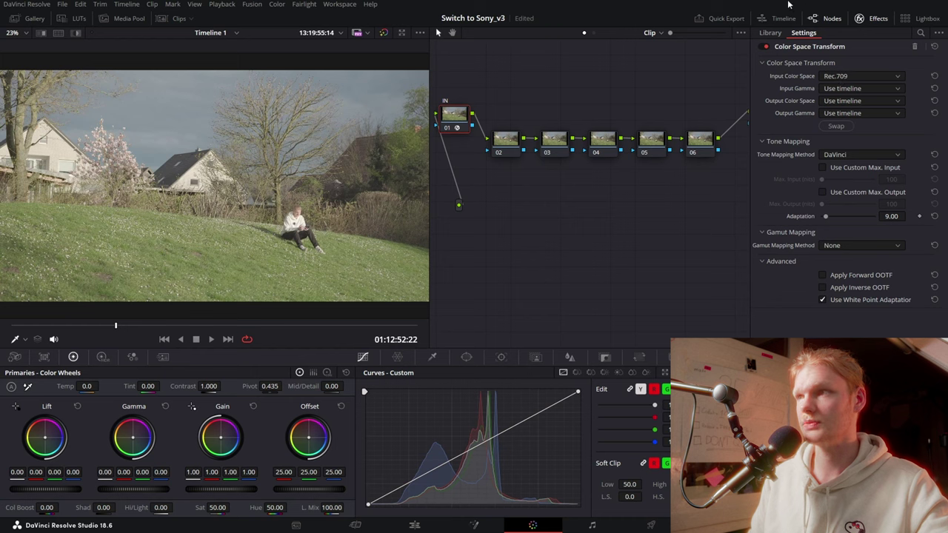
left_click(844, 89)
left_click(882, 177)
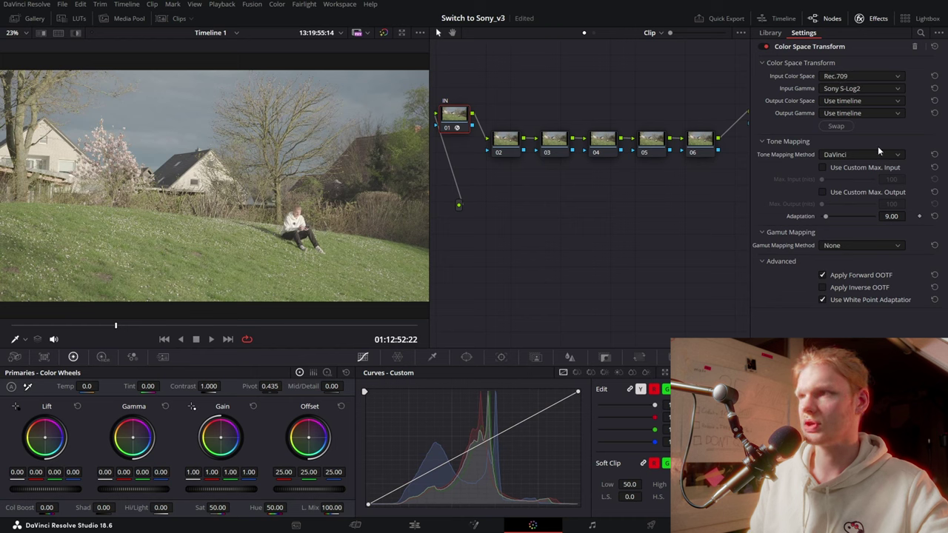
Set the transform's output to DaVinci Wide Gamut / DaVinci Intermediate and compare it on and off
left_click(877, 101)
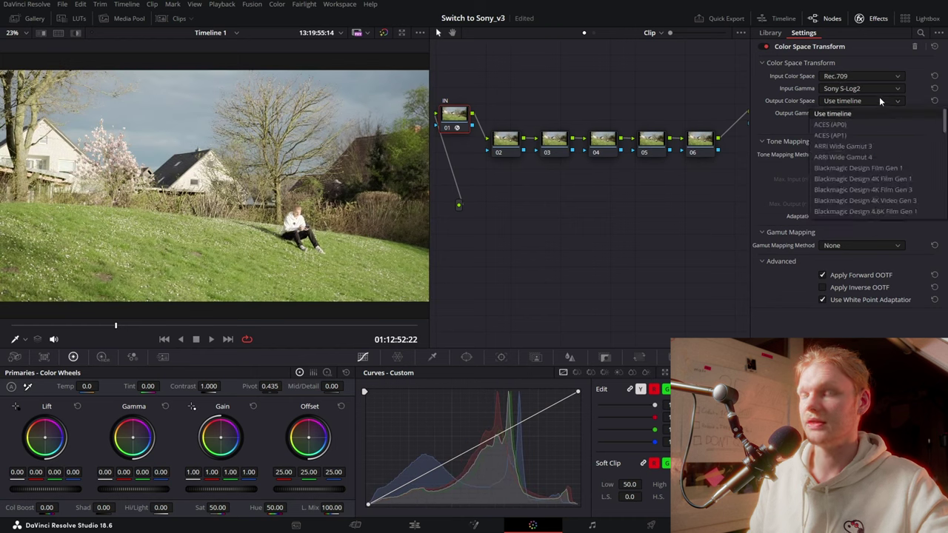
key("d")
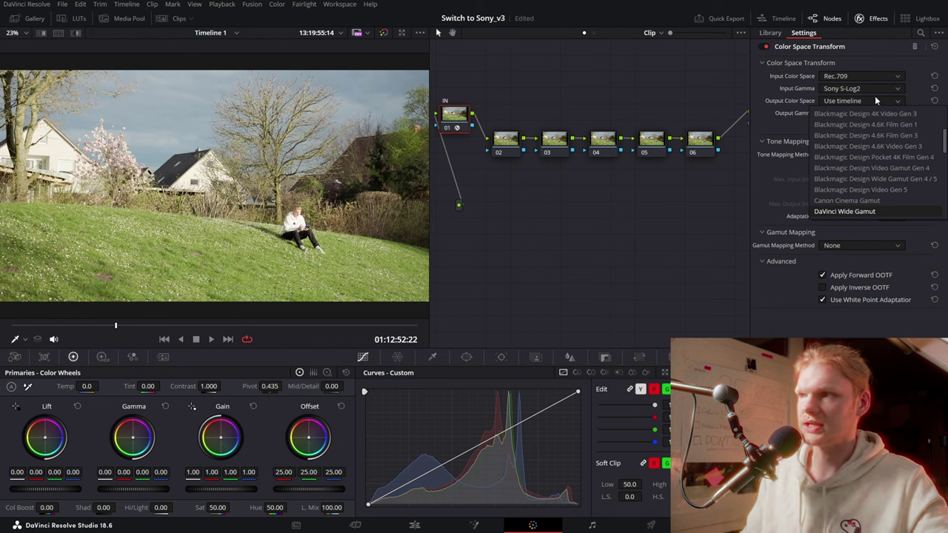
left_click(855, 212)
left_click(873, 112)
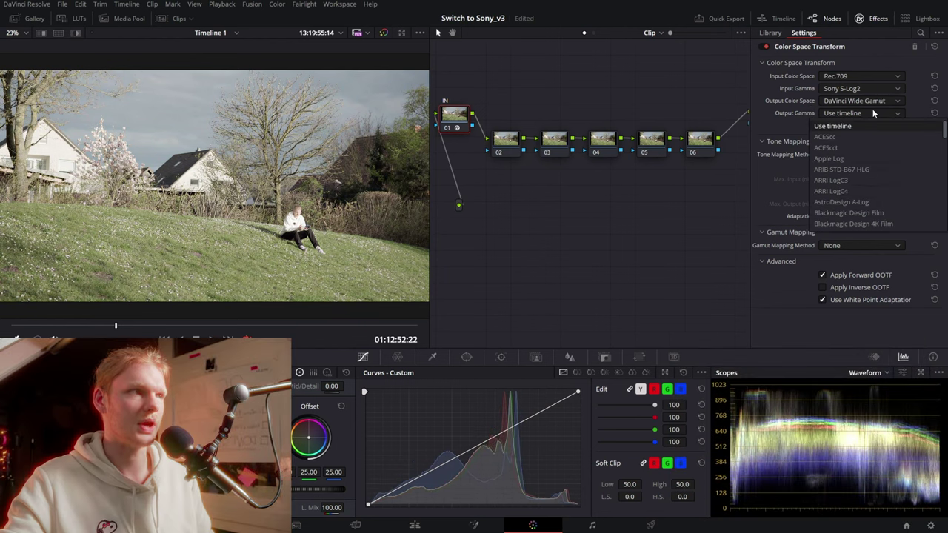
key("d")
left_click(870, 223)
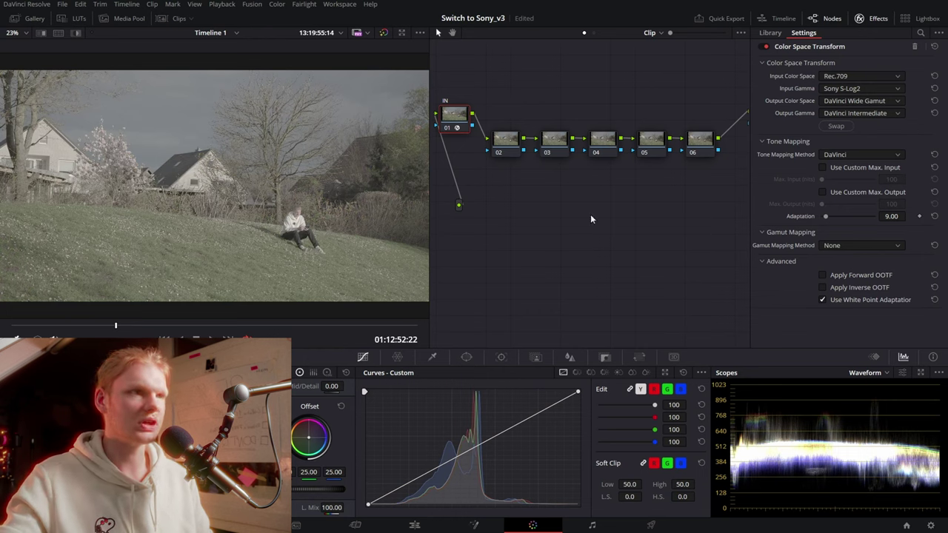
key("ctrl+d")
key("ctrl+d")
key("ctrl+d")
key("ctrl+d")
key("ctrl+d")
key("ctrl+d")
key("ctrl+d")
key("ctrl+d")
key("ctrl+d")
key("ctrl+d")
key("ctrl+d")
key("ctrl+d")
key("ctrl+d")
key("ctrl+d")
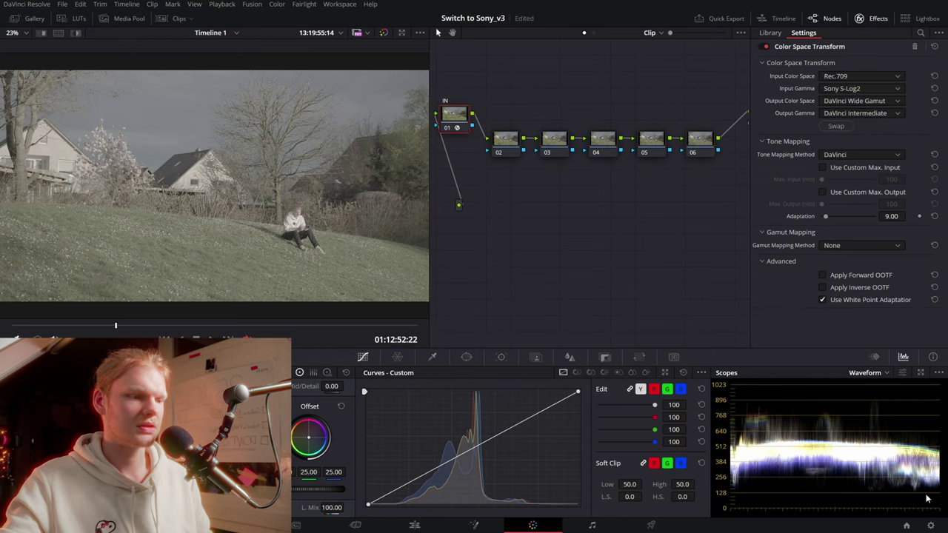
key("ctrl+d")
key("ctrl+d")
key("ctrl+d")
key("ctrl+d")
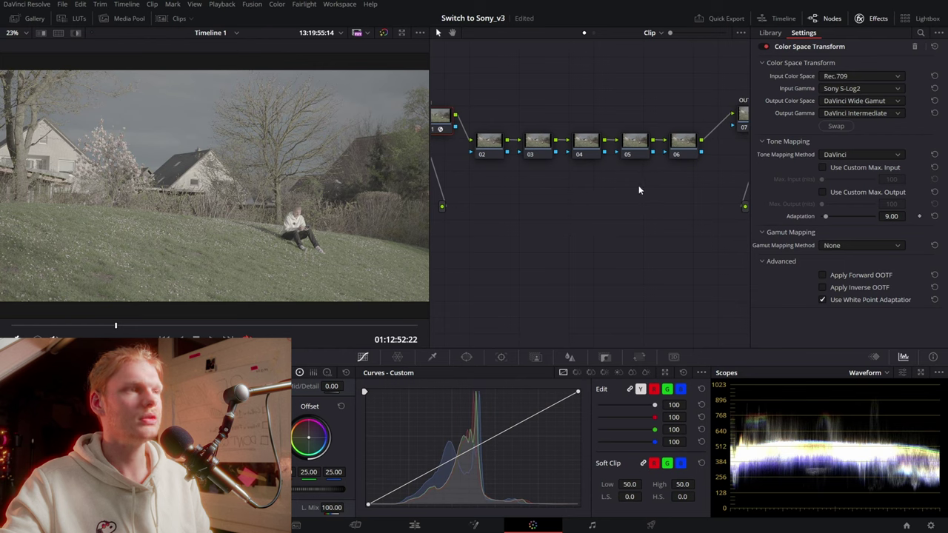
Give the OUT node a Color Space Transform with input DaVinci Wide Gamut / DaVinci Intermediate
left_click(720, 112)
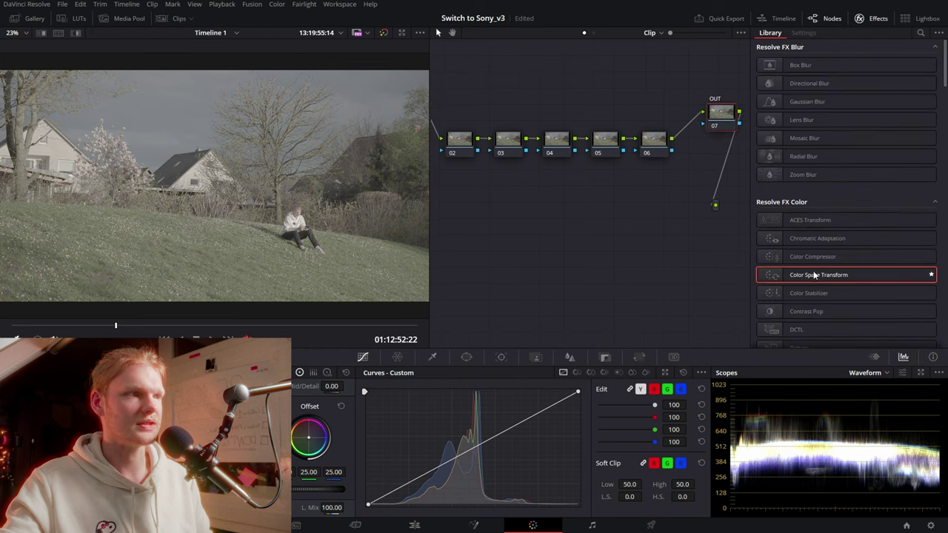
left_click_drag(813, 277, 722, 122)
left_click(862, 76)
scroll(862, 134, "down", 5)
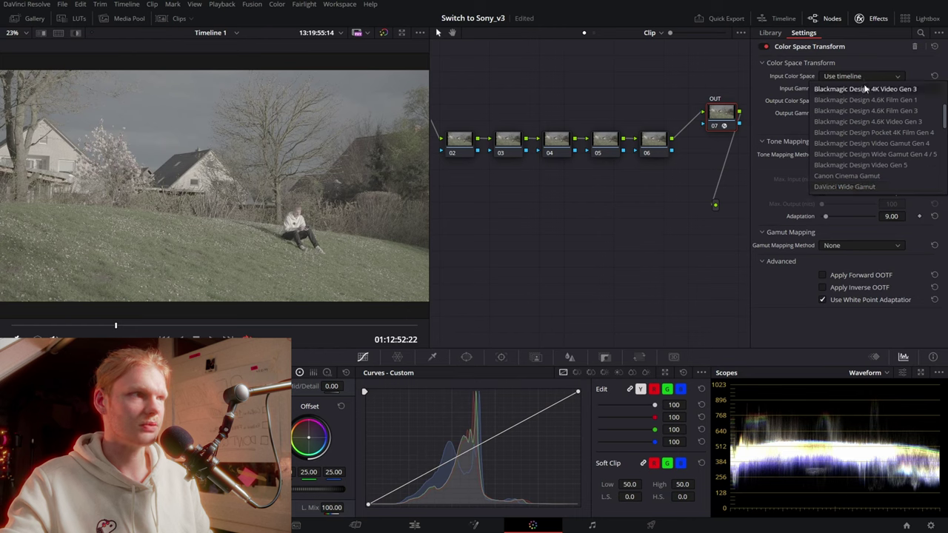
left_click(856, 187)
left_click(881, 76)
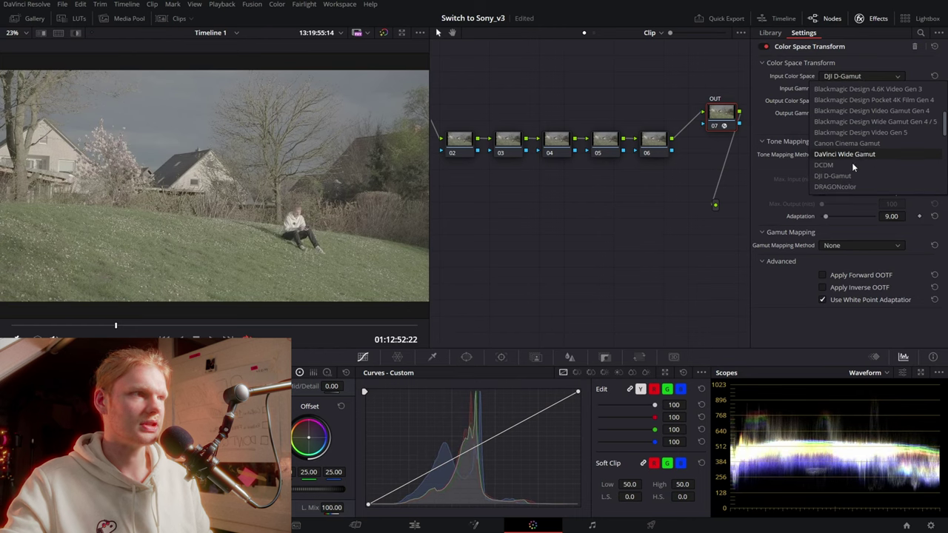
left_click(861, 154)
left_click(839, 87)
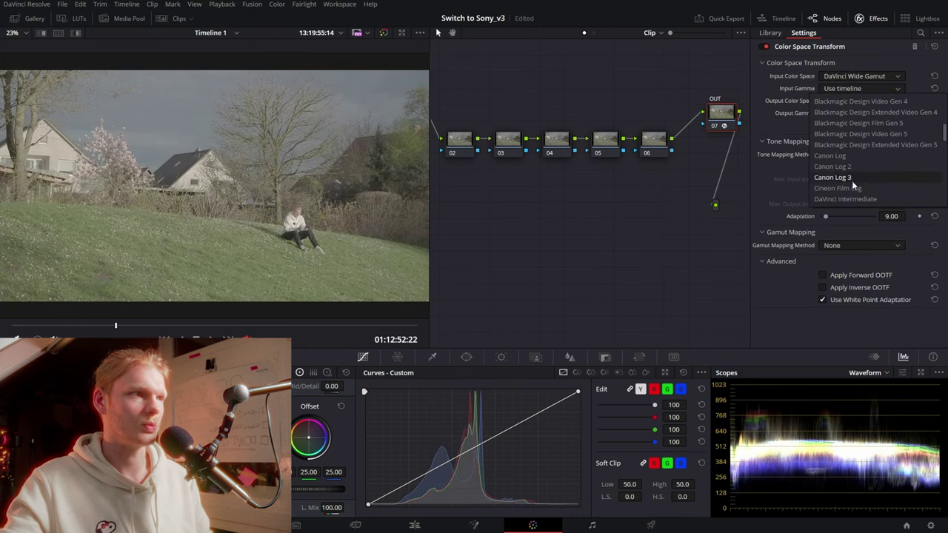
left_click(850, 199)
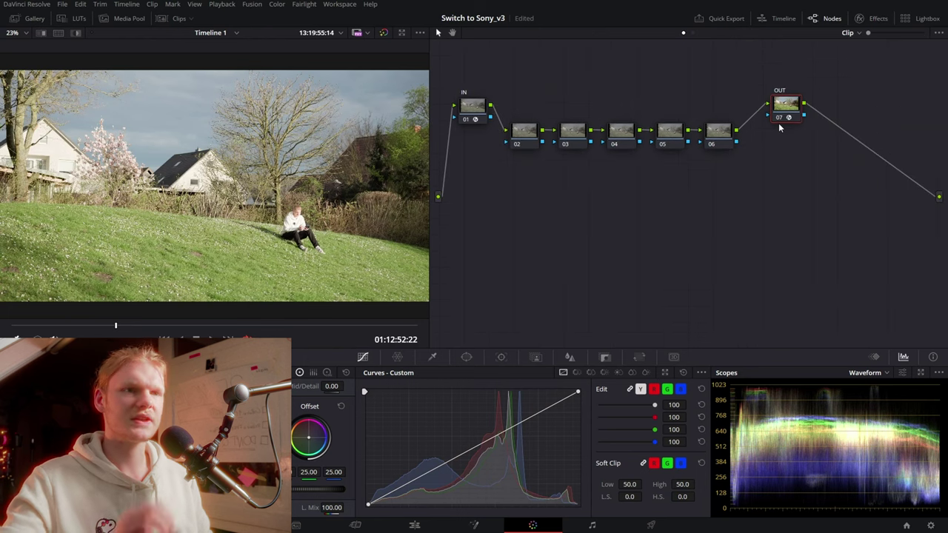
Select nodes 02–06, try pulling Mid/Detail fully down, then reset it to zero
mouse_move(518, 86)
left_mouse_down()
mouse_move(744, 196)
mouse_move(738, 206)
left_mouse_up()
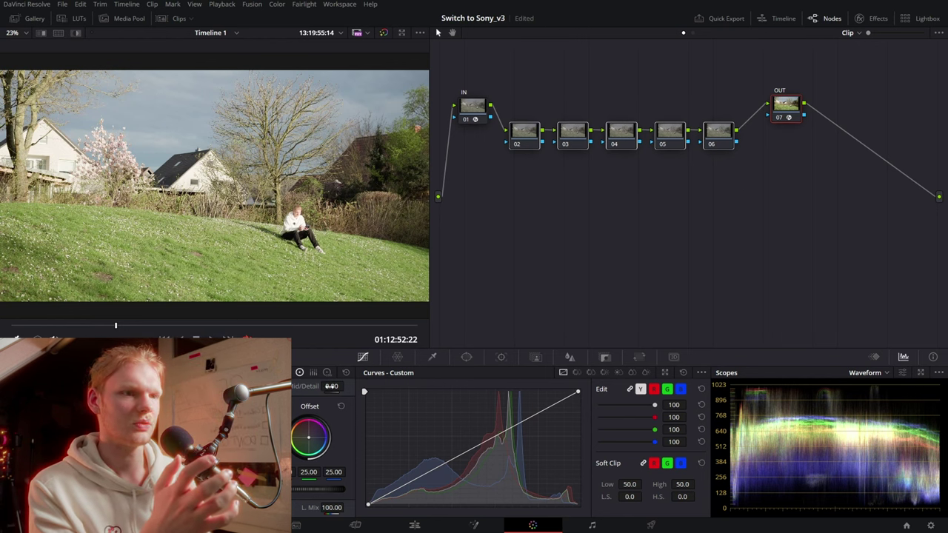
mouse_move(331, 385)
left_mouse_down()
mouse_move(282, 385)
mouse_move(391, 386)
left_mouse_up()
double_click(331, 385)
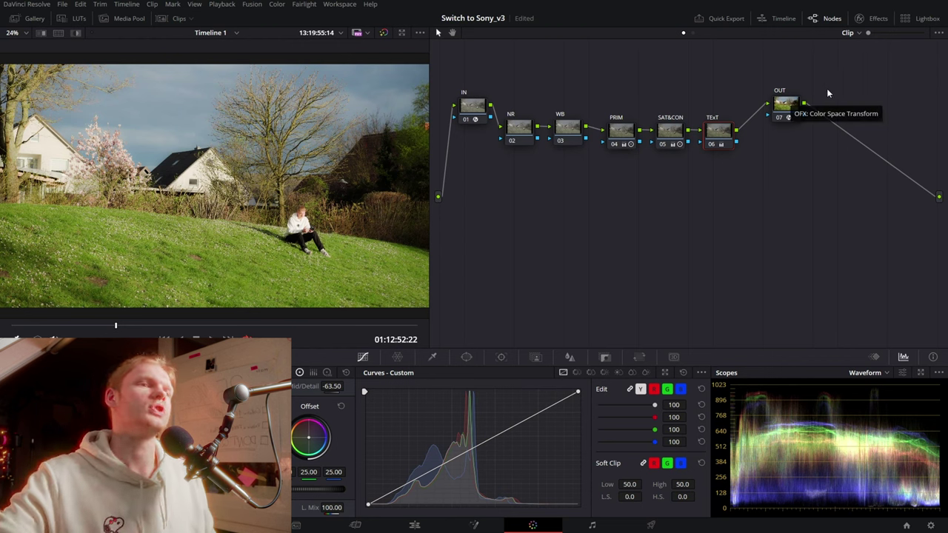
Zoom into the viewer and toggle the TEXT node off and on to judge its softening
scroll(274, 205, "up", 2)
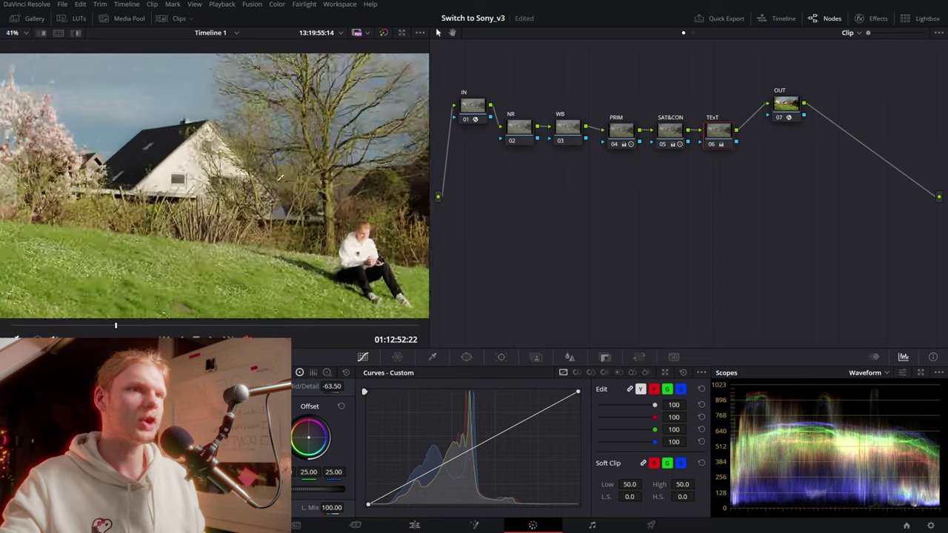
scroll(274, 205, "up", 2)
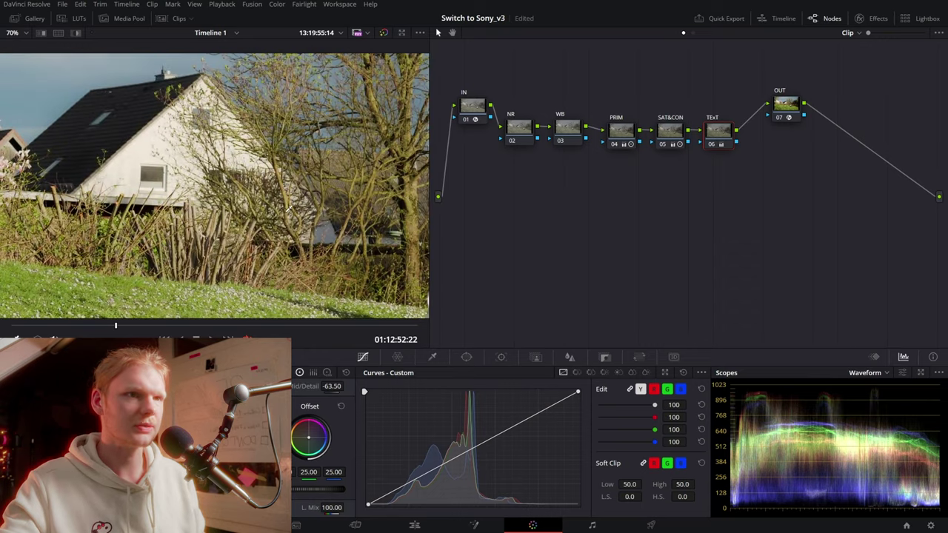
key("ctrl+d")
scroll(257, 137, "up", 2)
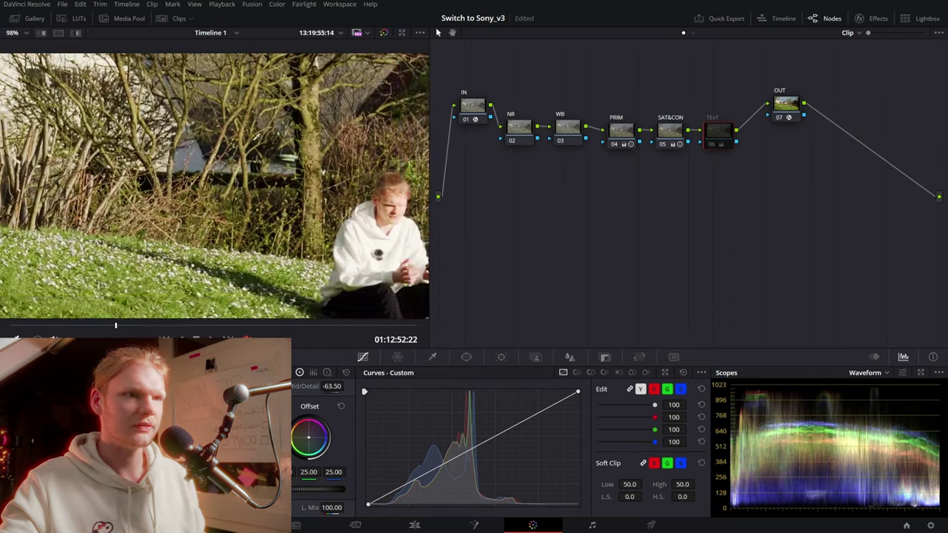
scroll(258, 137, "up", 2)
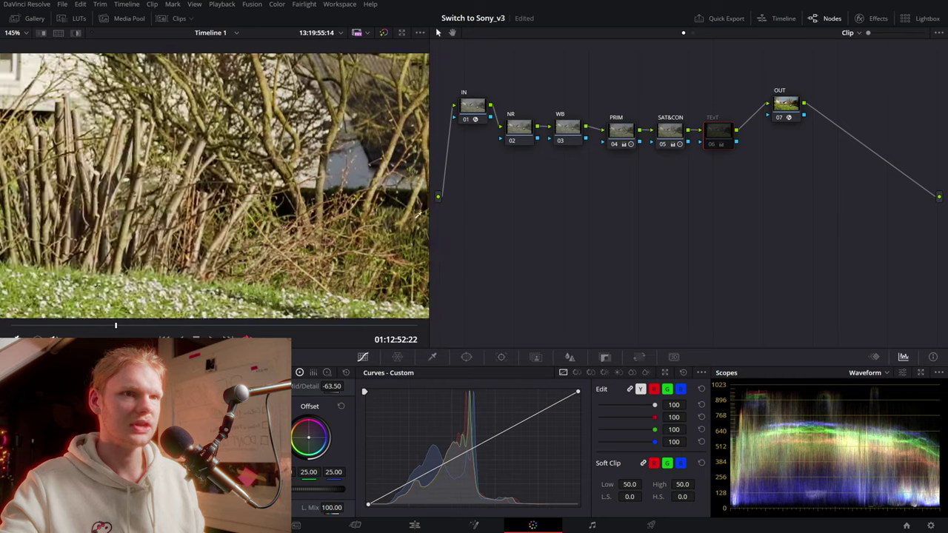
scroll(297, 213, "down", 2)
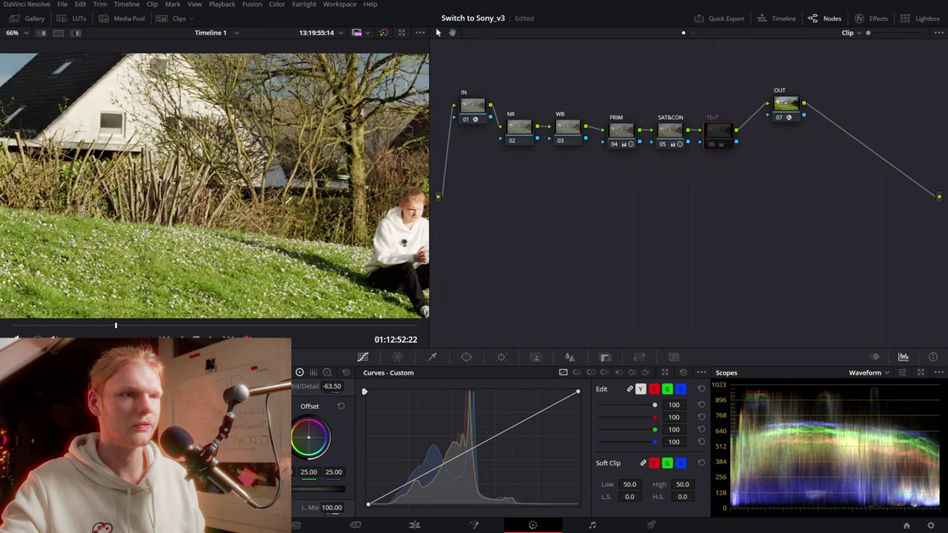
scroll(288, 200, "up", 1)
scroll(287, 199, "up", 2)
key("ctrl+d")
Keep comparing the TEXT node on and off, then fit the whole shot in the viewer
scroll(203, 224, "up", 1)
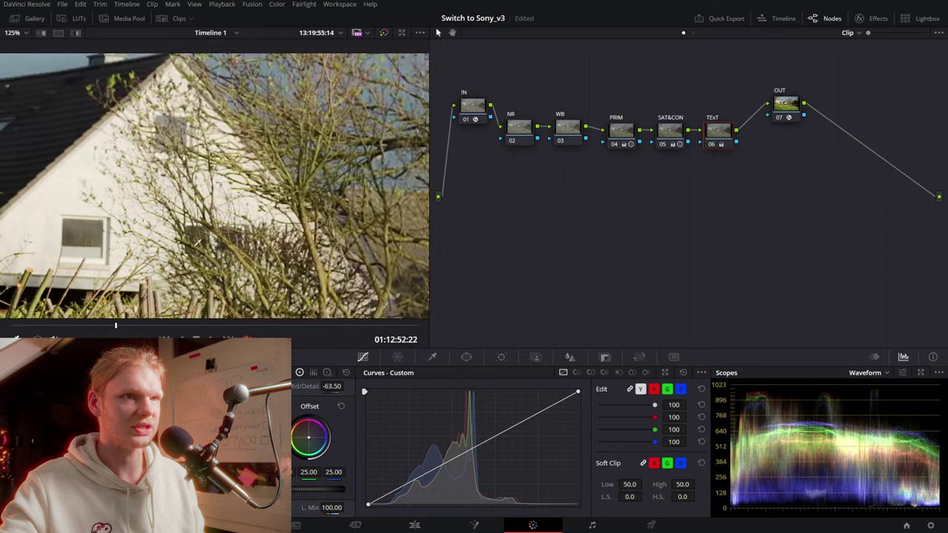
scroll(203, 225, "up", 1)
key("ctrl+d")
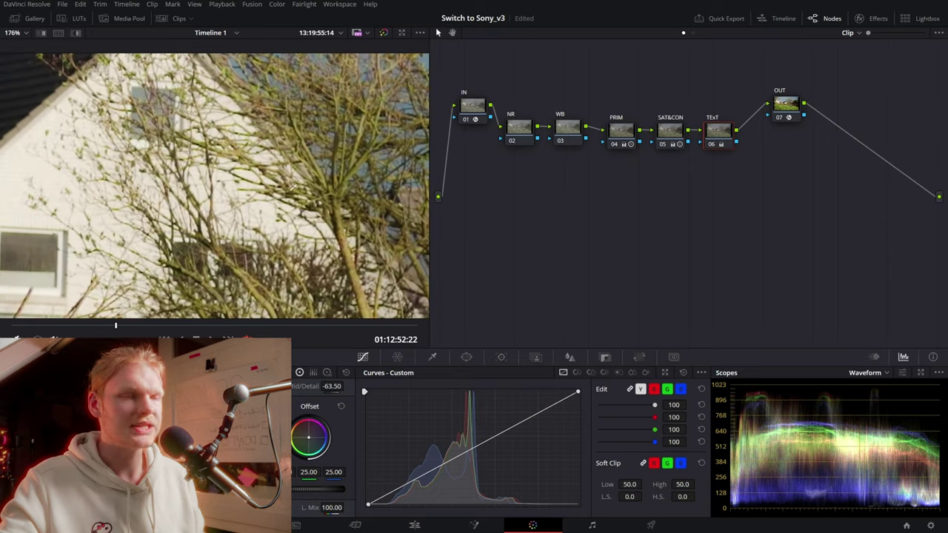
scroll(321, 171, "down", 3)
key("ctrl+d")
scroll(319, 163, "up", 2)
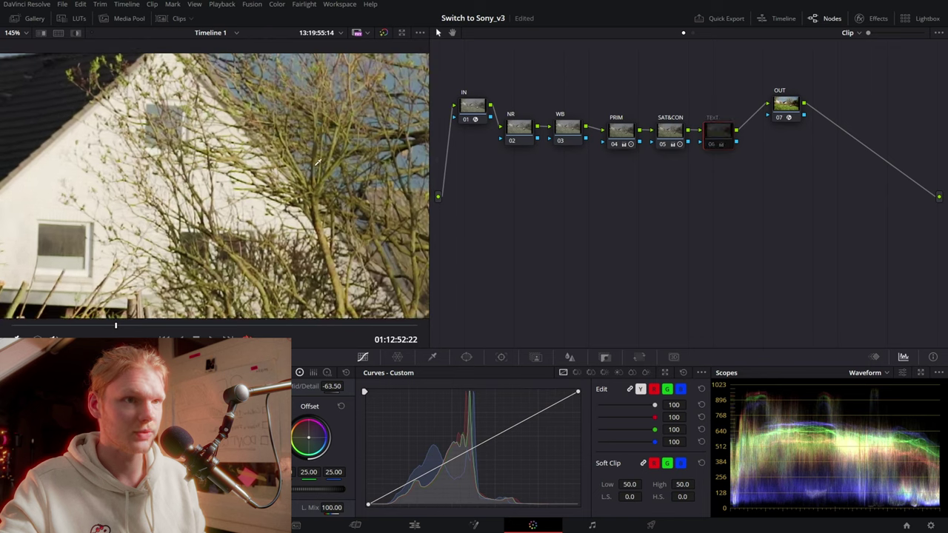
key("ctrl+d")
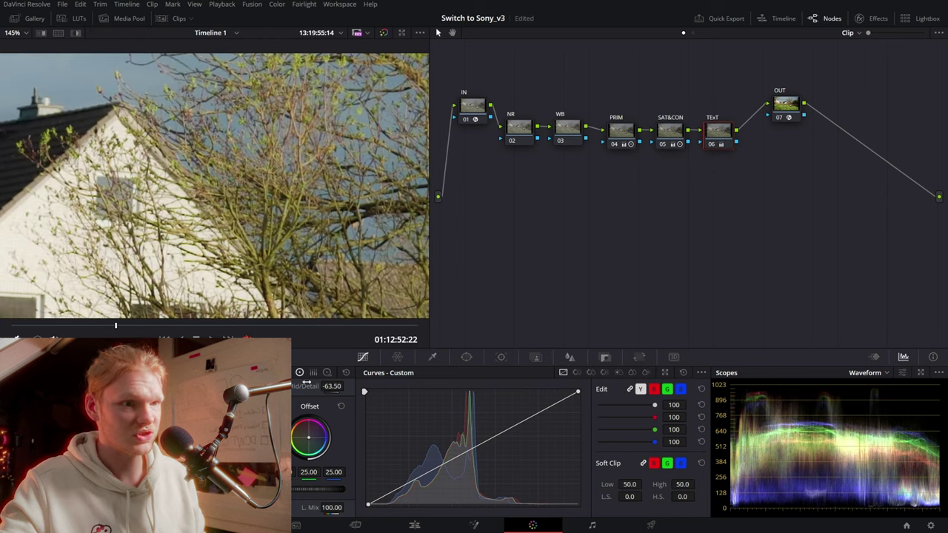
key("shift+z")
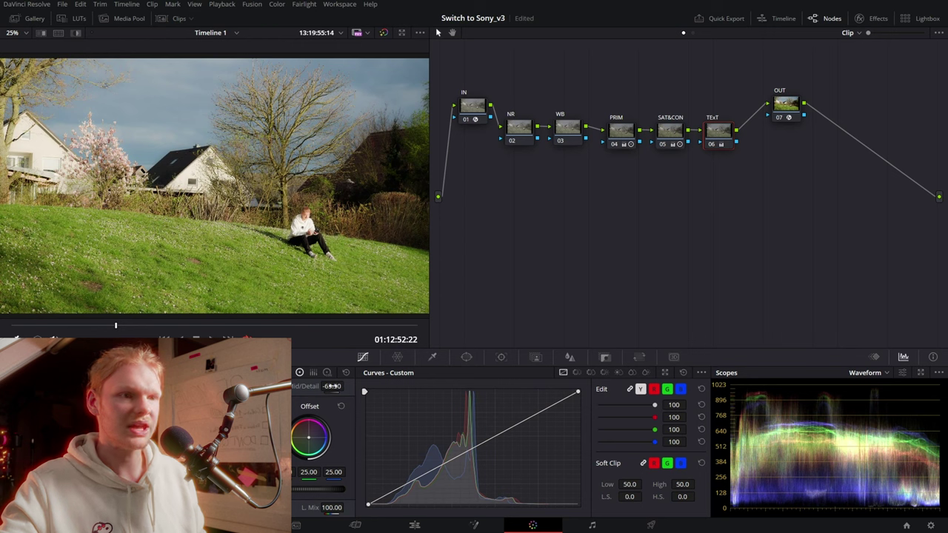
key("shift+z")
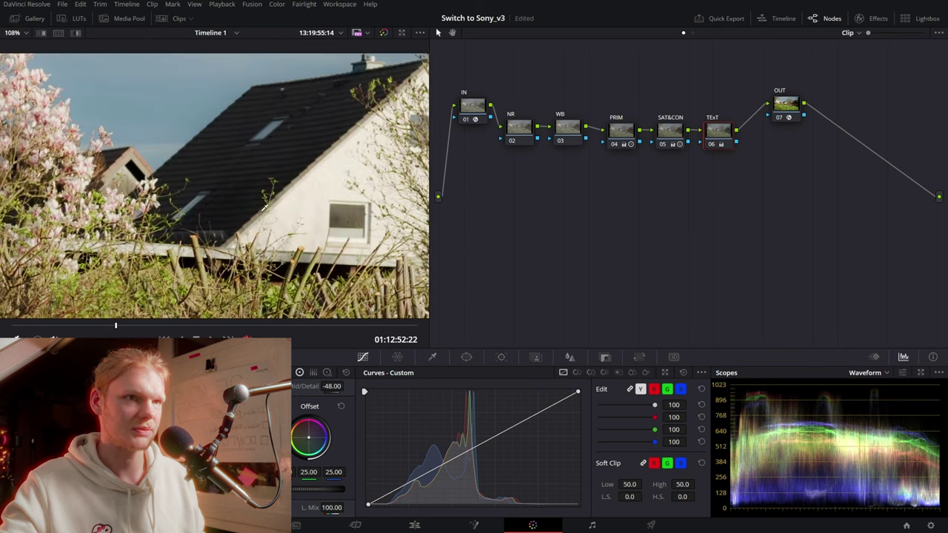
Ease Mid/Detail to -48.00, add a 'color corr' node, and open the Color Warper
left_click_drag(346, 385, 346, 228)
key("shift+z")
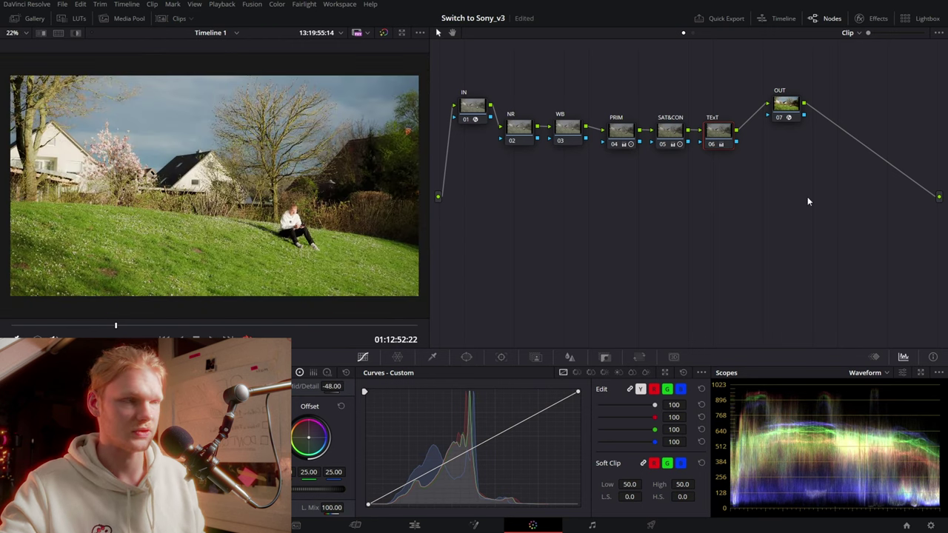
key("alt+o")
left_click_drag(556, 239, 536, 234)
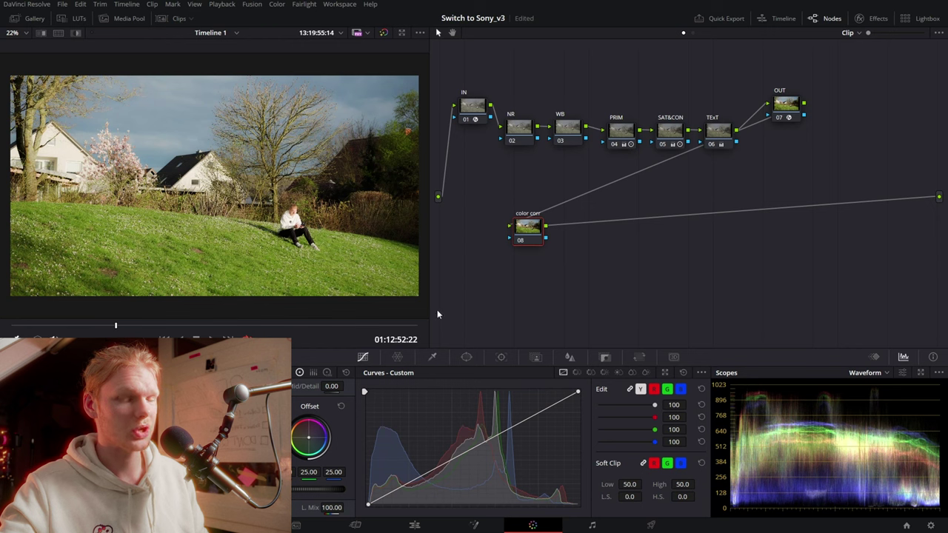
left_click(397, 358)
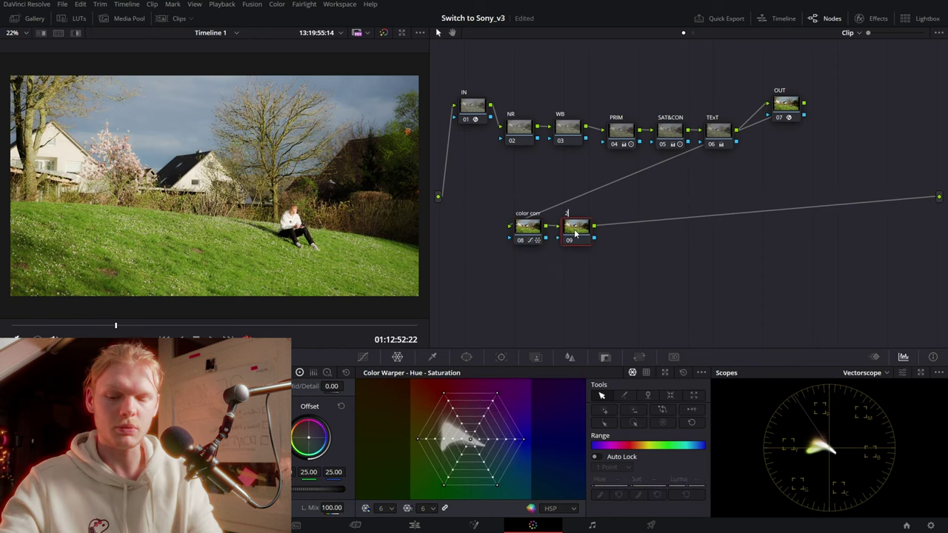
Label node 09 '2gradinfg' and place control points on the Hue vs Hue curve
type("2gradinfg")
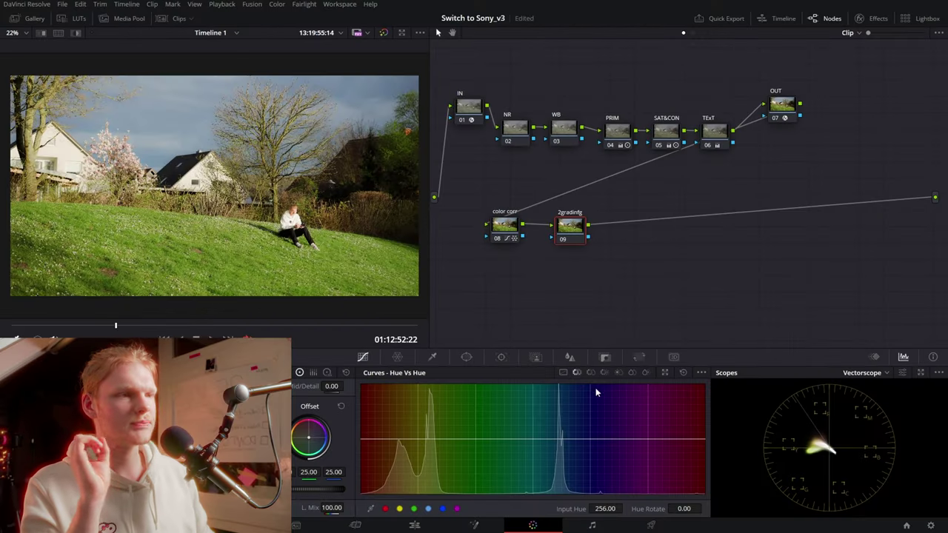
left_click(415, 508)
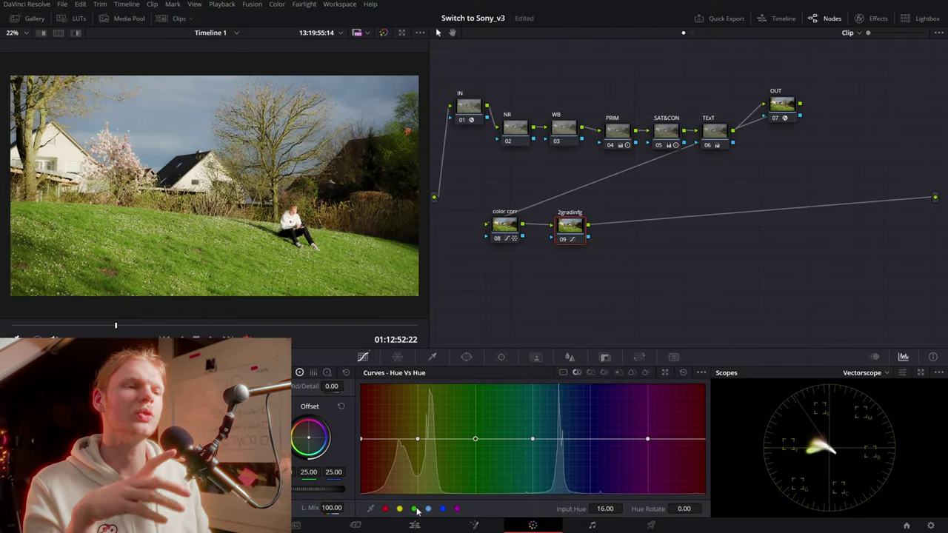
left_click(428, 509)
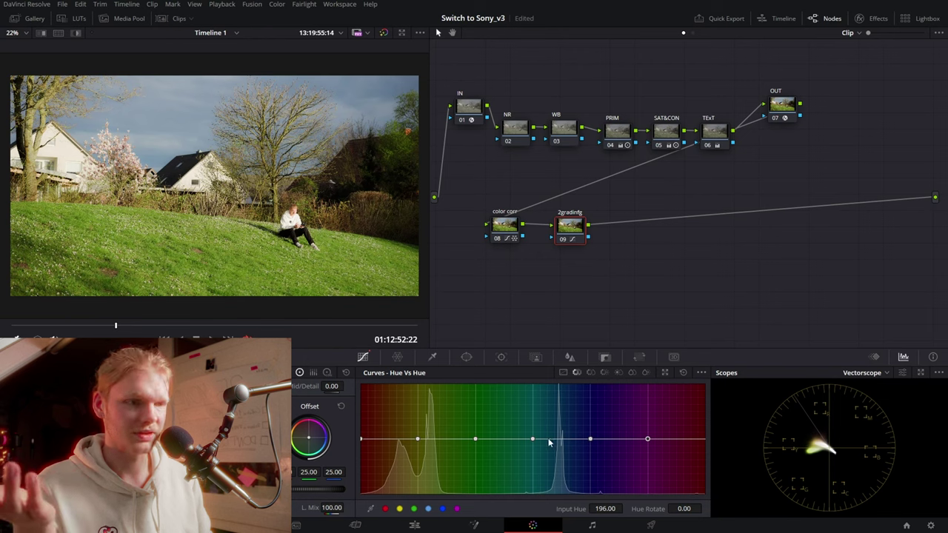
left_click_drag(565, 439, 569, 434)
Raise the cyan-blue points on the Hue vs Sat curve to deepen the sky
left_click(590, 373)
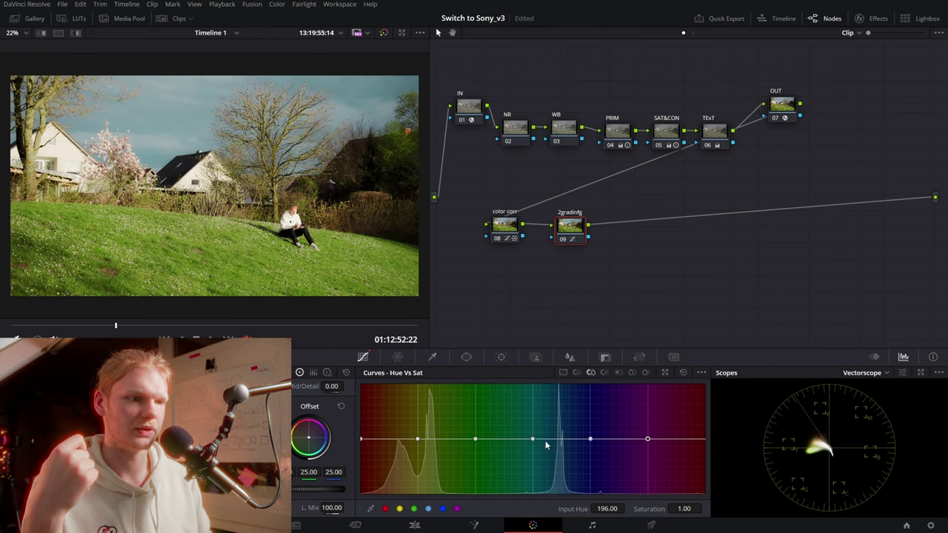
mouse_move(558, 441)
left_mouse_down()
mouse_move(558, 402)
mouse_move(559, 411)
left_mouse_up()
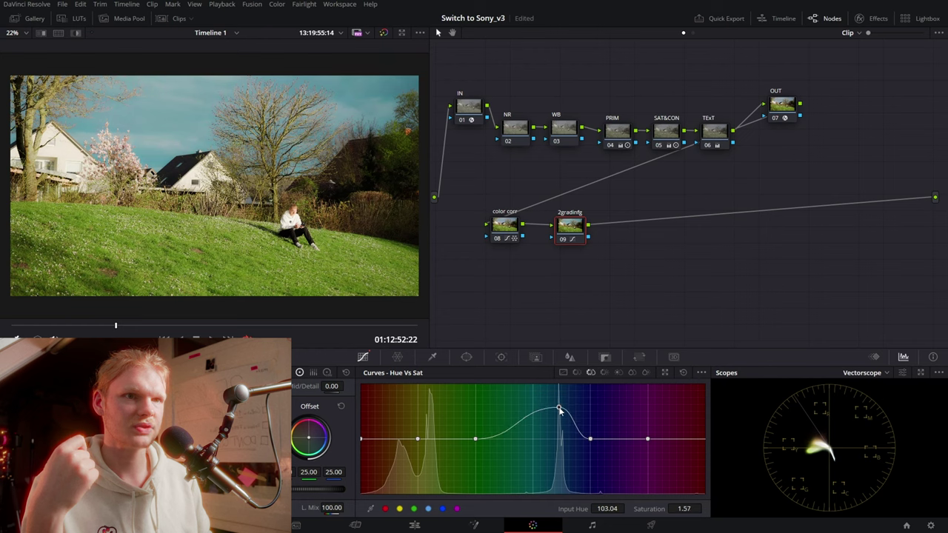
left_click_drag(591, 438, 591, 432)
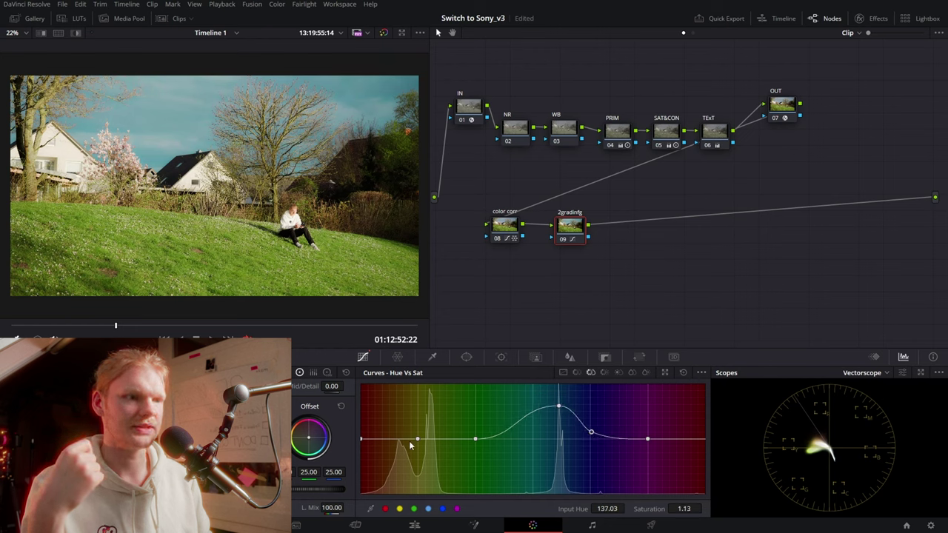
In Hue vs Hue, rotate the green hues and zoom the viewer to check
left_click(577, 372)
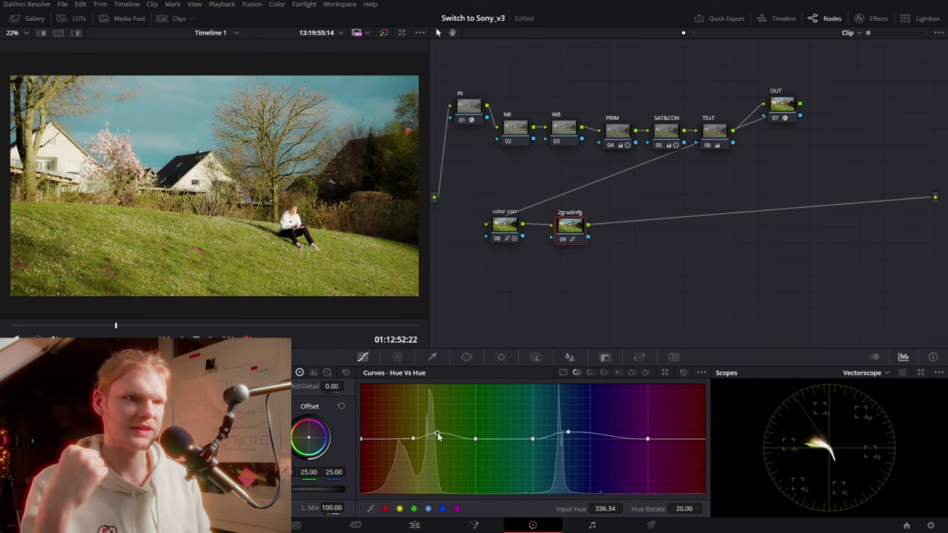
left_click_drag(414, 439, 435, 437)
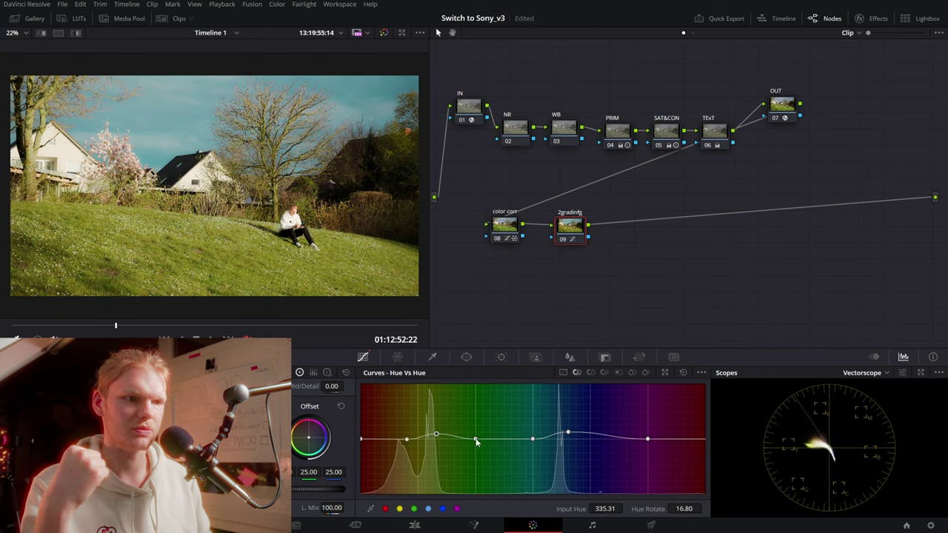
left_click_drag(436, 434, 436, 433)
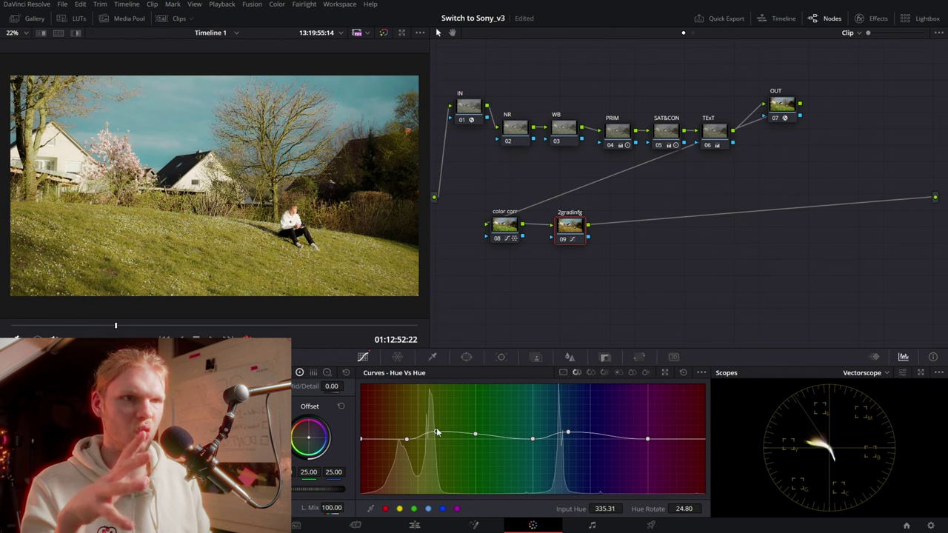
left_click_drag(275, 269, 280, 265)
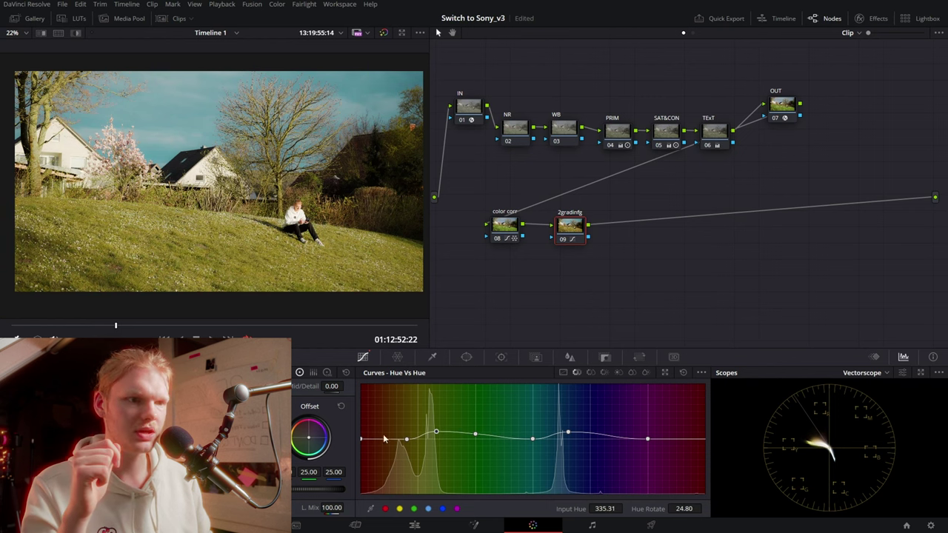
scroll(279, 263, "up", 2)
scroll(277, 260, "up", 2)
scroll(275, 257, "up", 2)
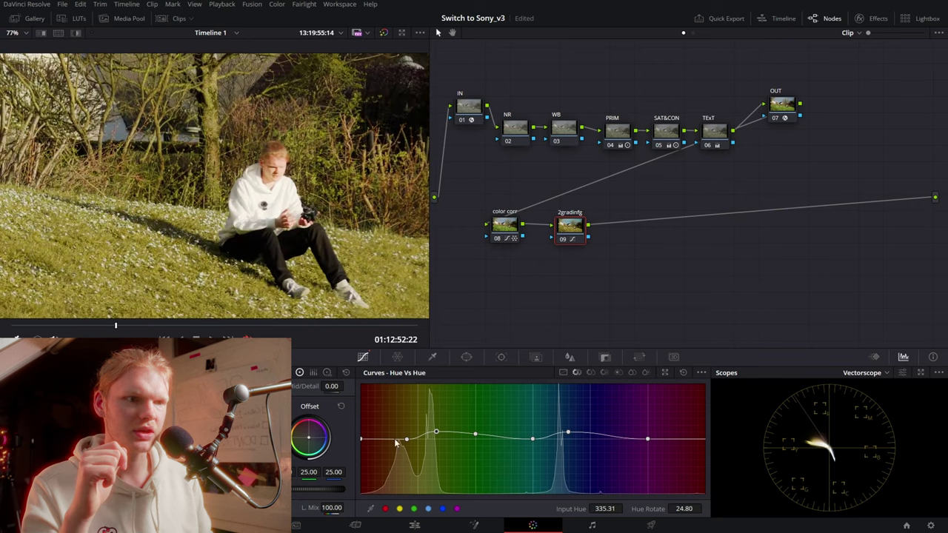
Push the yellow-orange hues the other way and ease the orange hues slightly back
left_click_drag(405, 443, 405, 438)
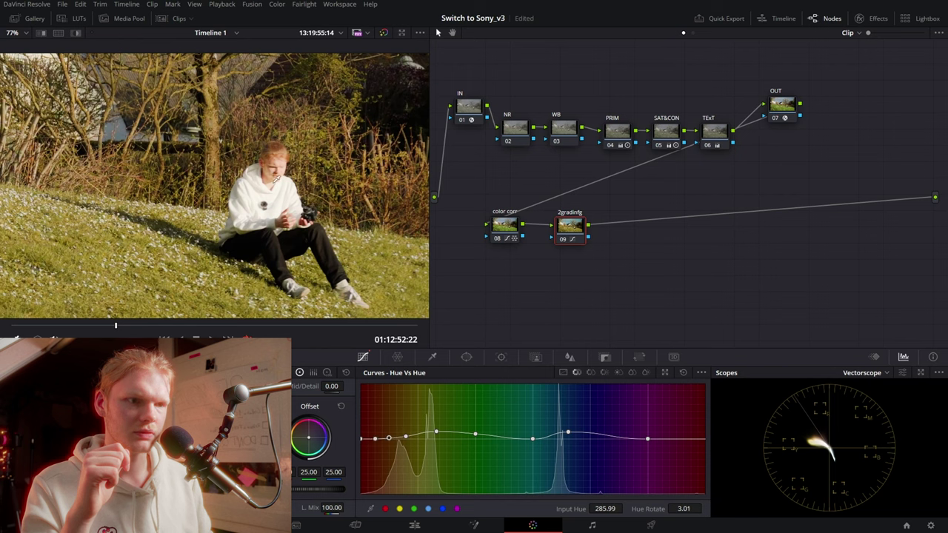
left_click_drag(391, 435, 392, 438)
scroll(380, 301, "down", 3)
scroll(380, 302, "down", 1)
scroll(380, 302, "down", 1)
scroll(380, 301, "down", 2)
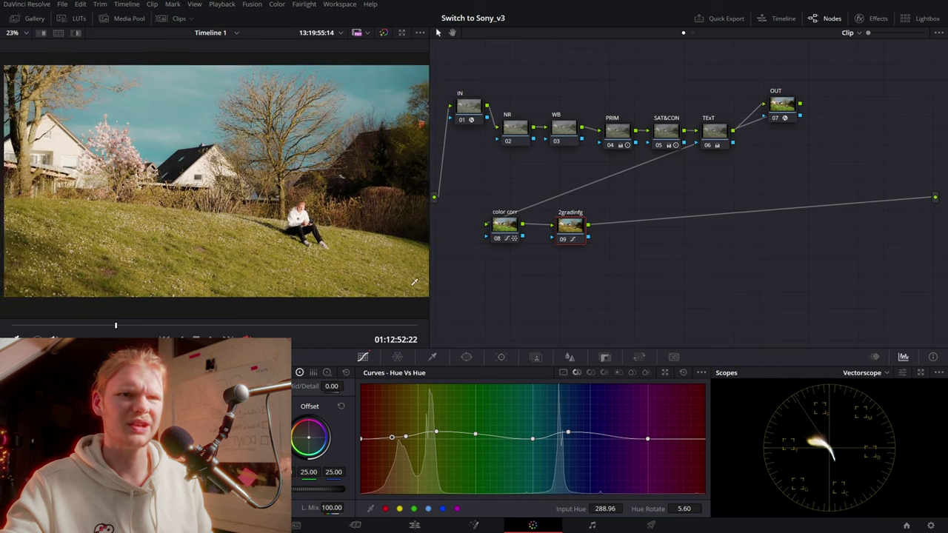
scroll(99, 147, "up", 2)
scroll(100, 147, "up", 2)
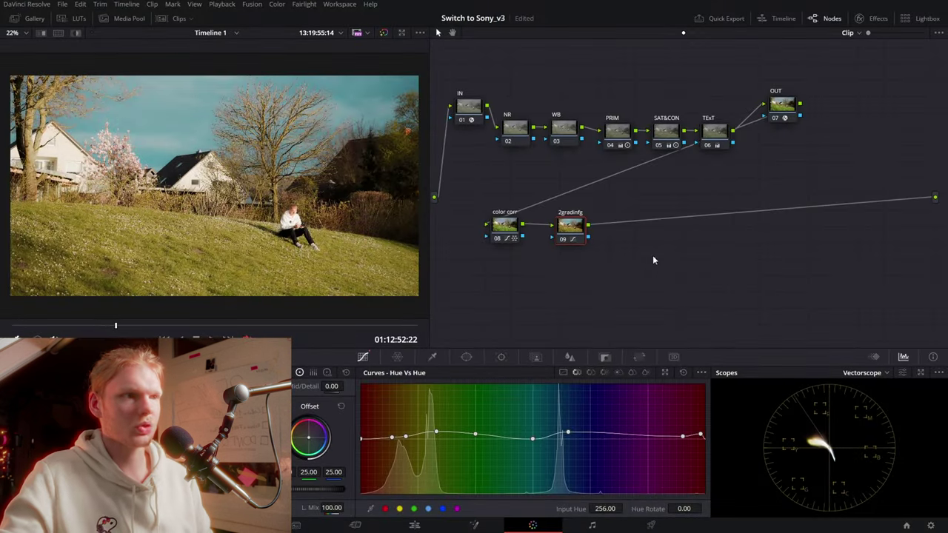
Add and name a new node 10 after the gradient node
left_click_drag(573, 235, 565, 238)
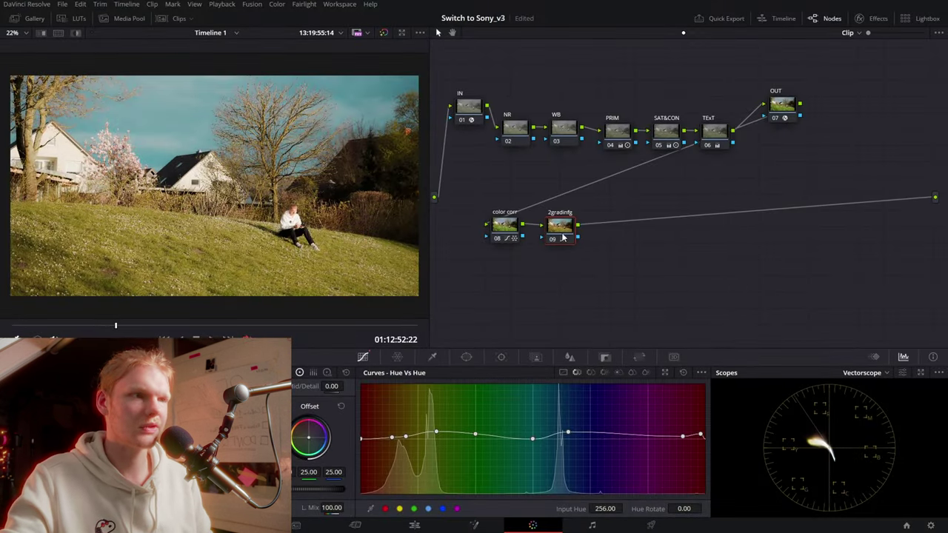
key("alt+s")
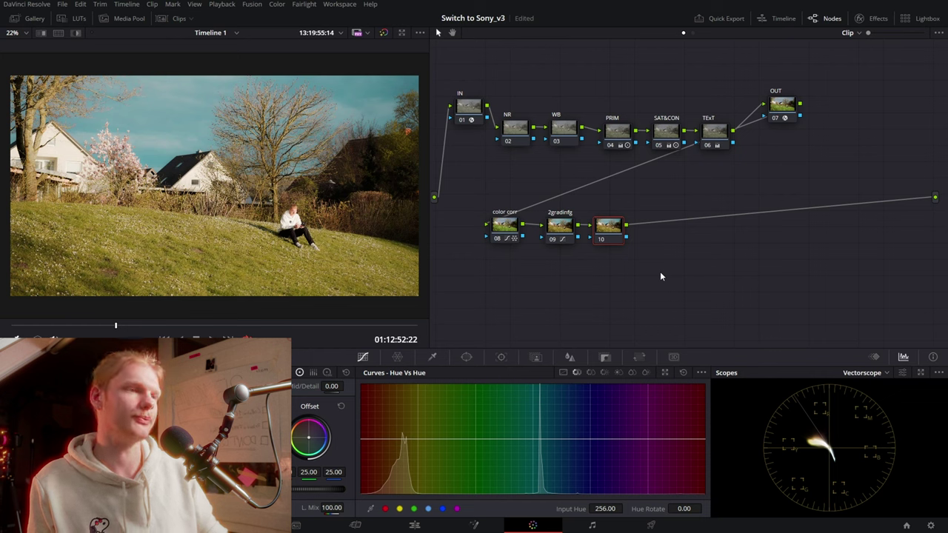
key("Return")
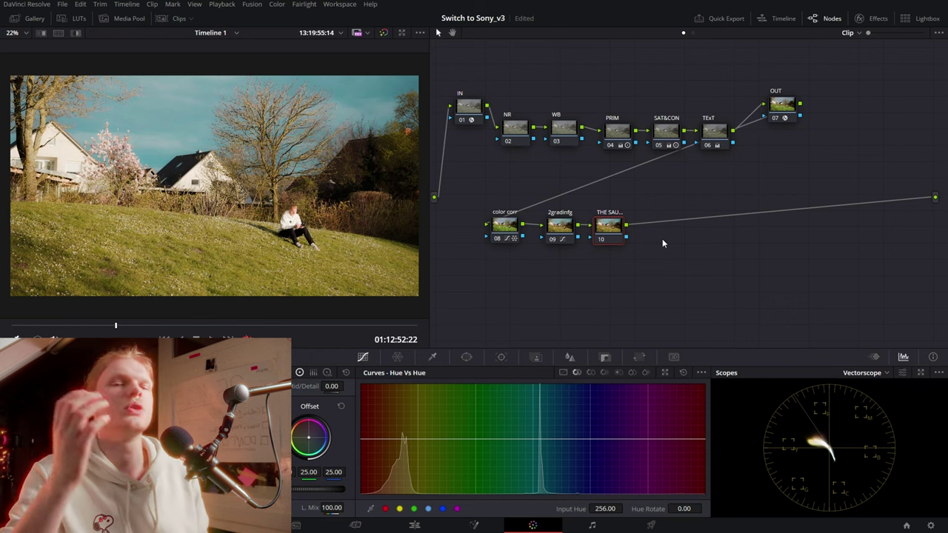
Apply the Halation effect from the effects library to node 10
left_click(871, 18)
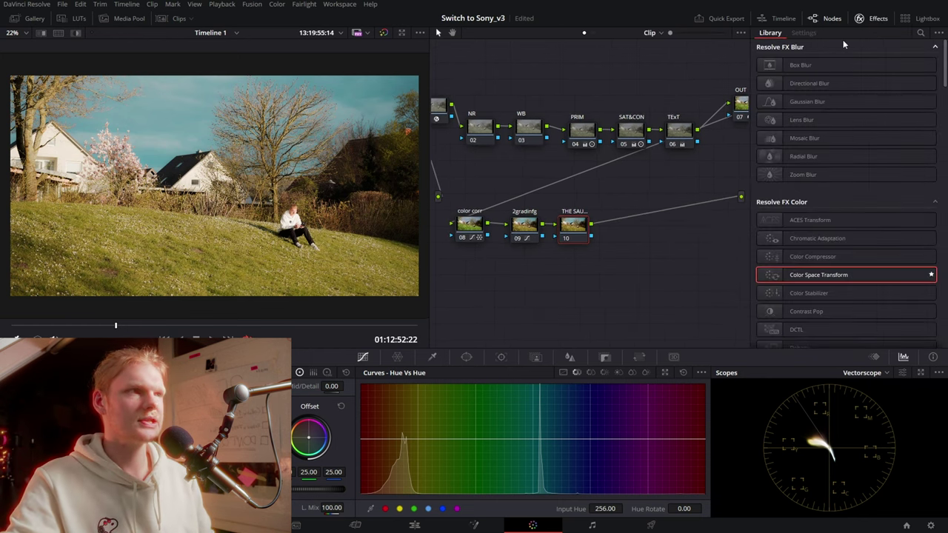
left_click(920, 33)
type("ha")
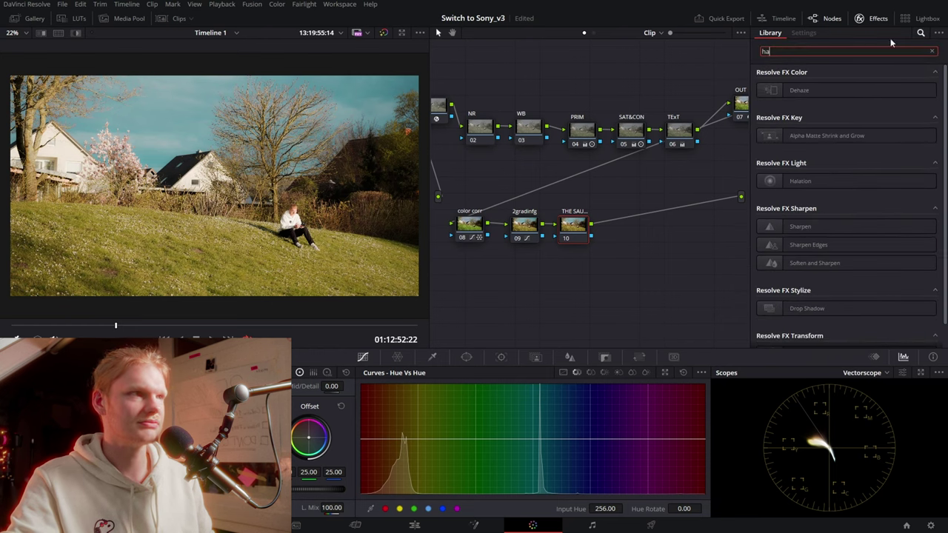
left_click_drag(799, 180, 572, 225)
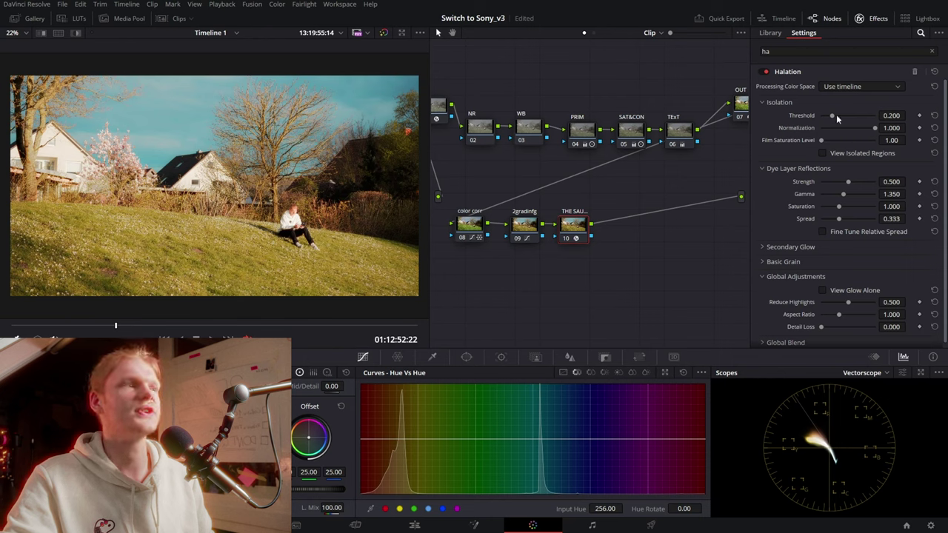
scroll(837, 133, "down", 1)
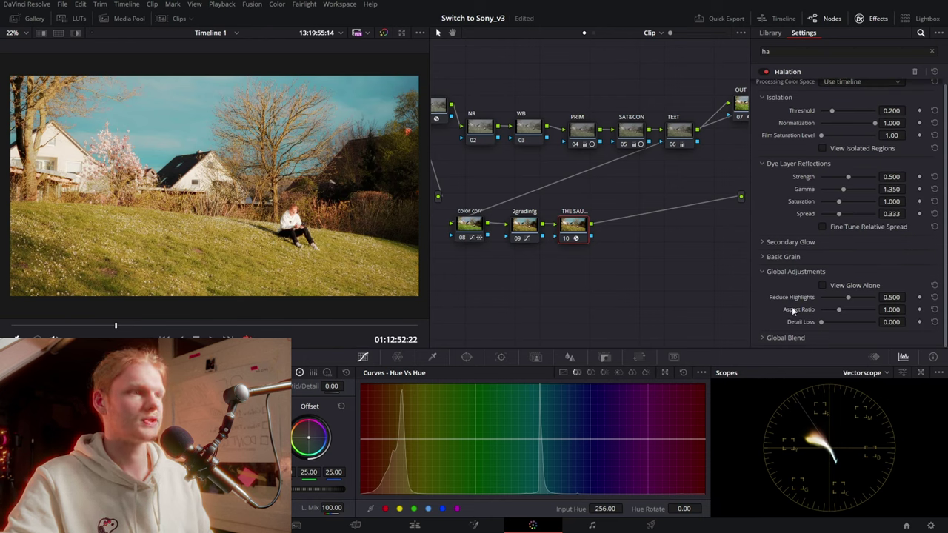
scroll(779, 297, "up", 1)
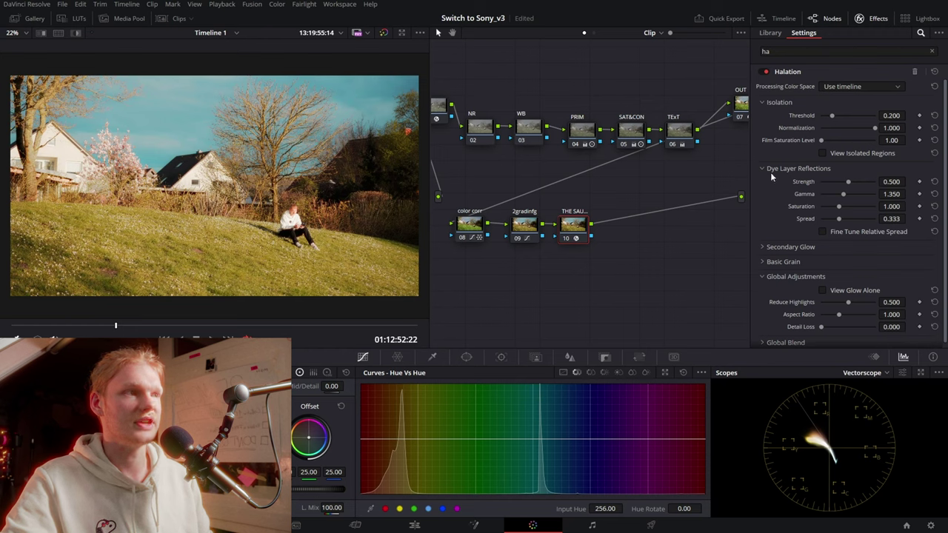
Raise the halation threshold toward 0.337 and soften its strength, zooming into the image
mouse_move(890, 116)
left_mouse_down()
mouse_move(910, 115)
mouse_move(873, 116)
mouse_move(826, 139)
left_mouse_up()
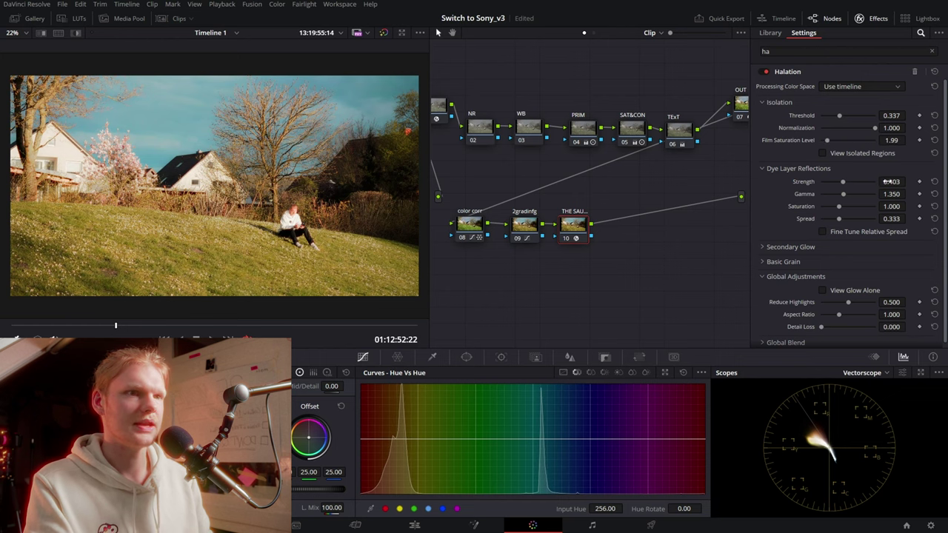
scroll(168, 83, "up", 1)
scroll(168, 83, "up", 1)
scroll(169, 83, "up", 2)
scroll(169, 83, "up", 2)
scroll(169, 83, "up", 2)
scroll(321, 199, "up", 2)
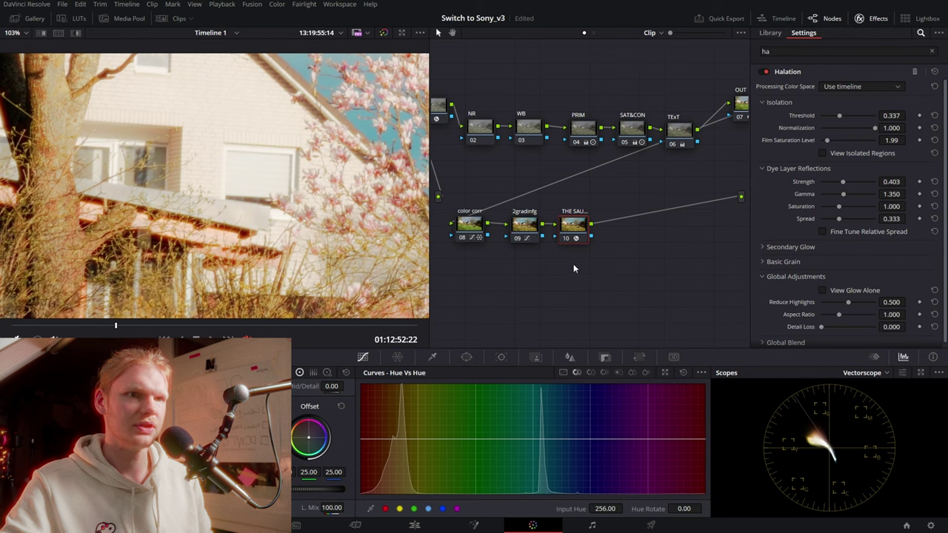
mouse_move(234, 194)
left_mouse_down()
mouse_move(353, 227)
mouse_move(275, 258)
left_mouse_up()
Disable node 10 to compare before/after, widening the viewer to inspect the grass
key("ctrl+d")
key("ctrl+d")
left_click_drag(429, 186, 568, 186)
left_click_drag(430, 259, 403, 166)
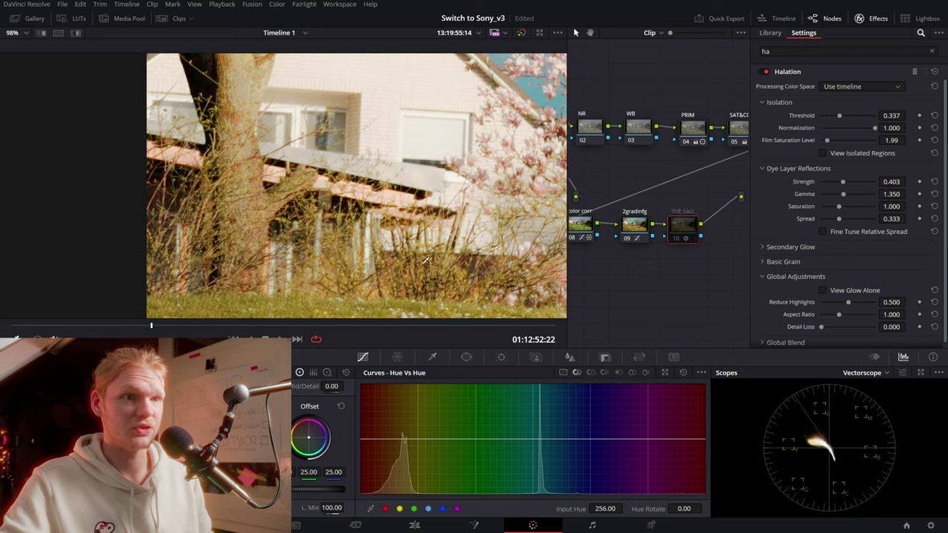
scroll(421, 259, "down", 3)
scroll(415, 250, "down", 5)
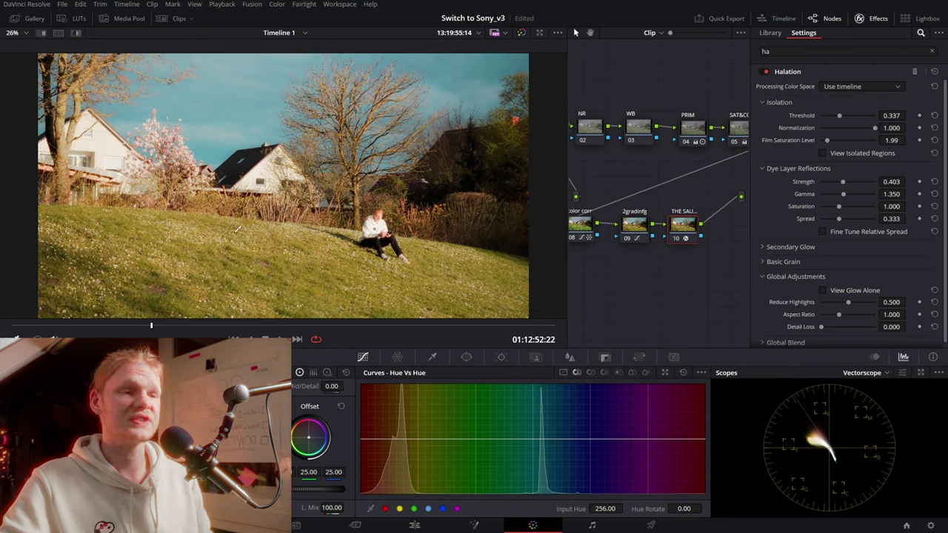
left_click(563, 371)
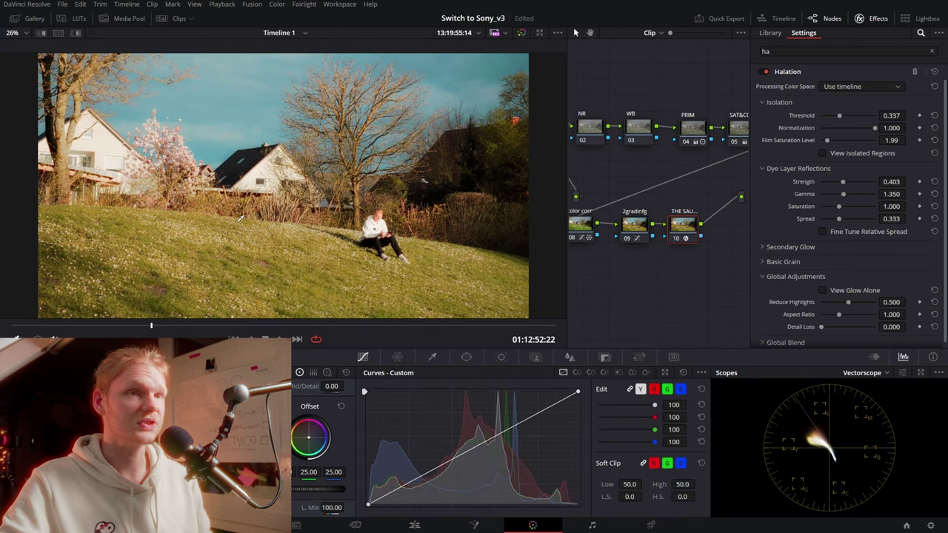
scroll(283, 195, "up", 4)
scroll(284, 195, "up", 2)
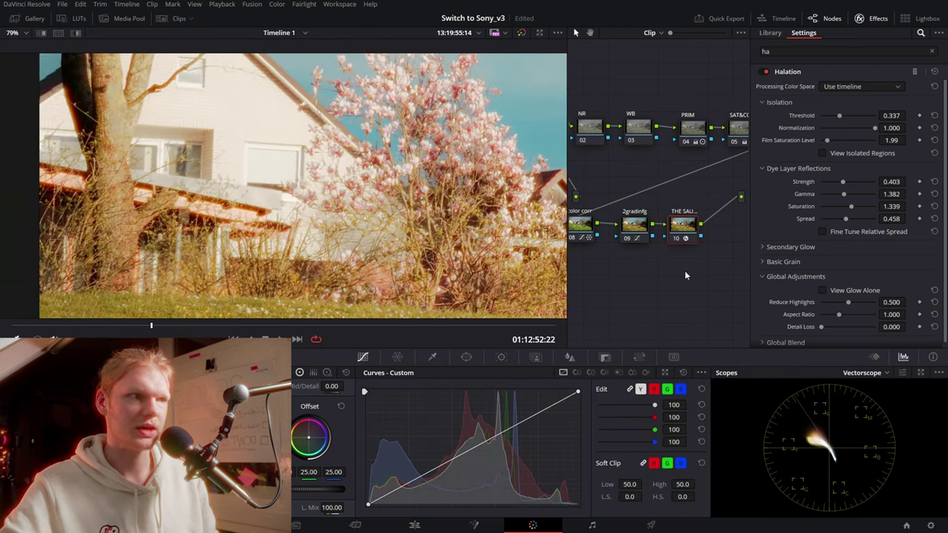
Narrow the dye-layer glow spread to 0.285
left_click_drag(841, 218, 829, 220)
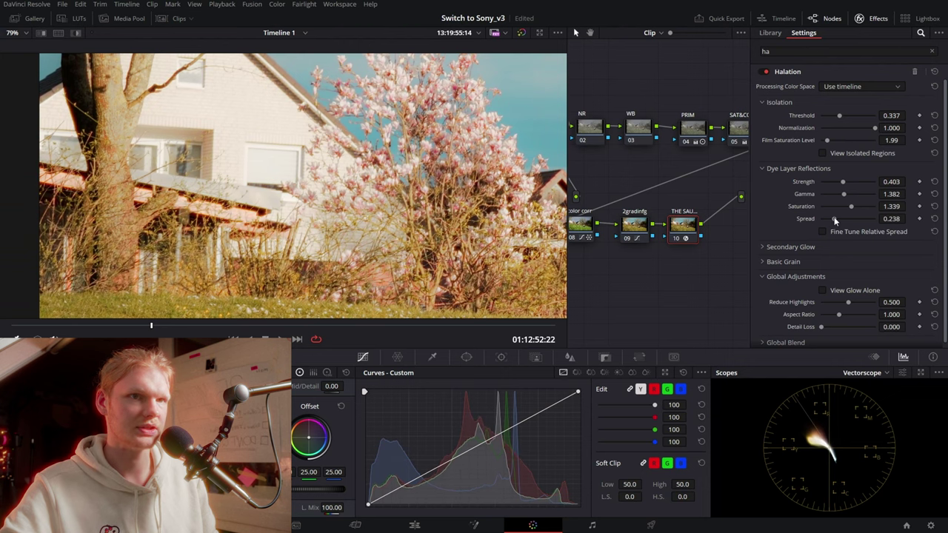
scroll(331, 202, "down", 3)
scroll(331, 201, "down", 3)
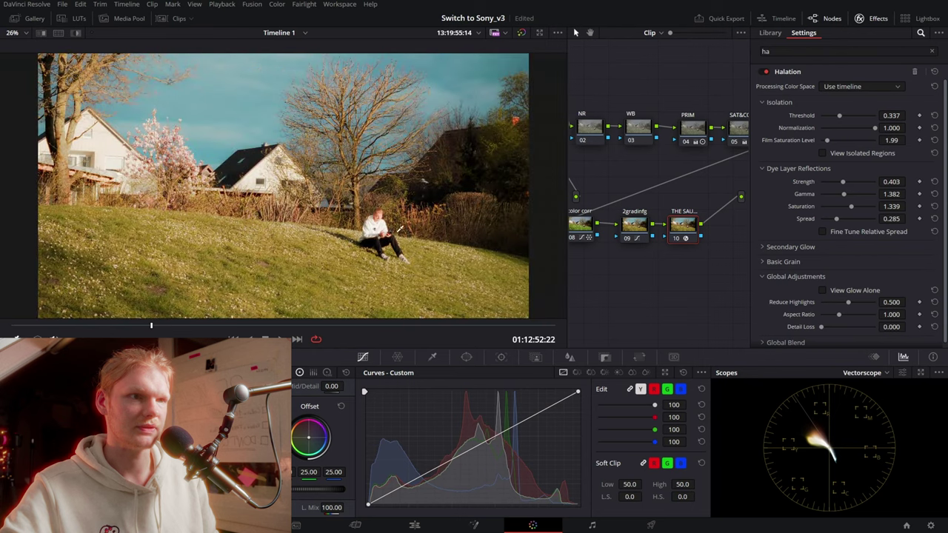
scroll(423, 236, "up", 2)
scroll(423, 235, "up", 1)
scroll(423, 236, "up", 1)
scroll(459, 229, "up", 1)
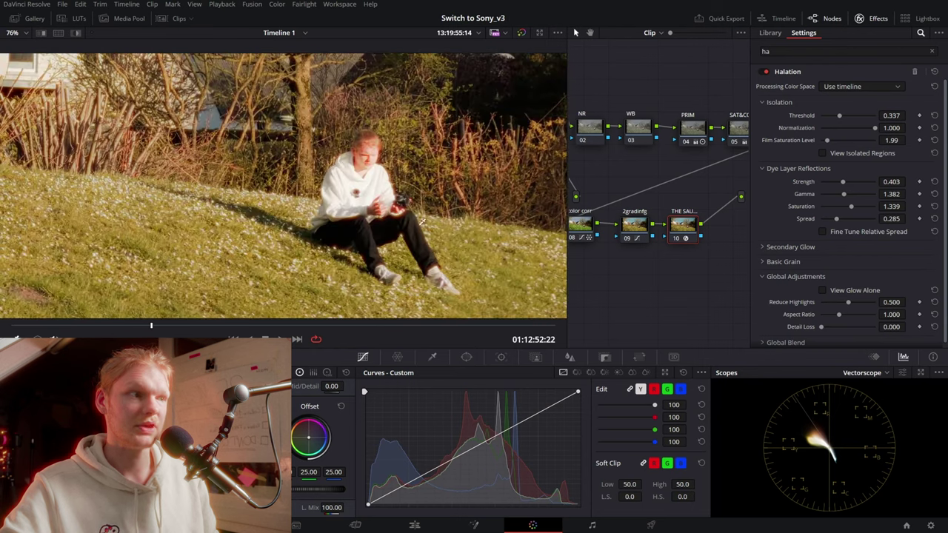
Expand Secondary Glow and bring in a low-strength secondary glow
left_click(778, 248)
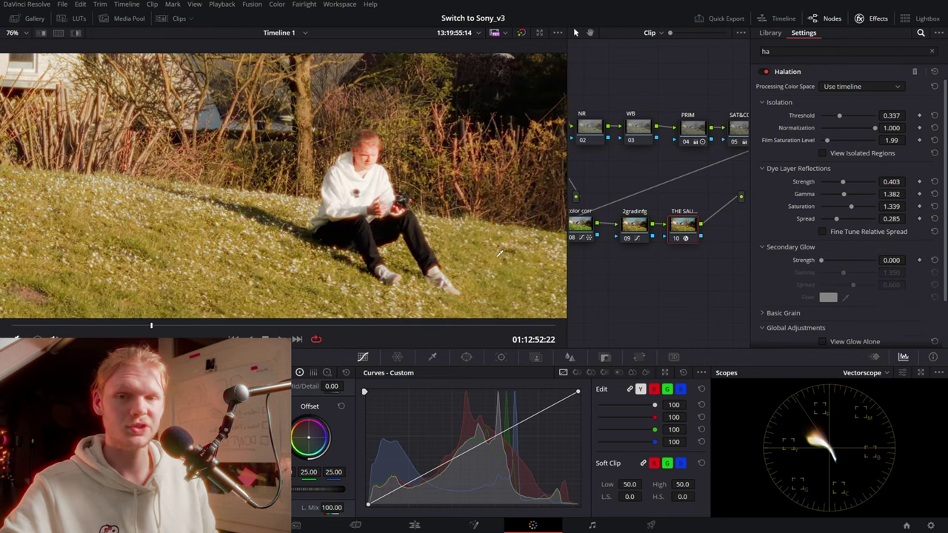
left_click_drag(821, 261, 837, 260)
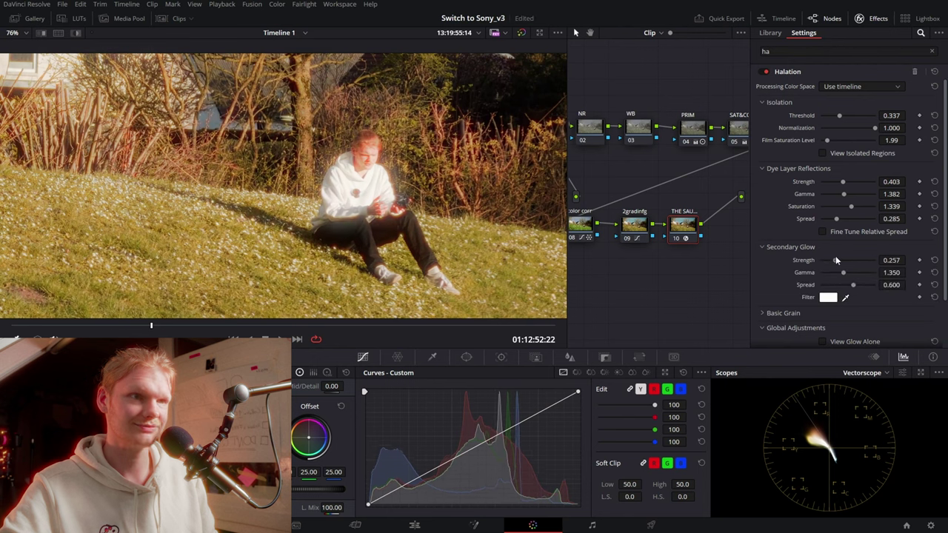
scroll(288, 170, "down", 2)
scroll(288, 170, "down", 1)
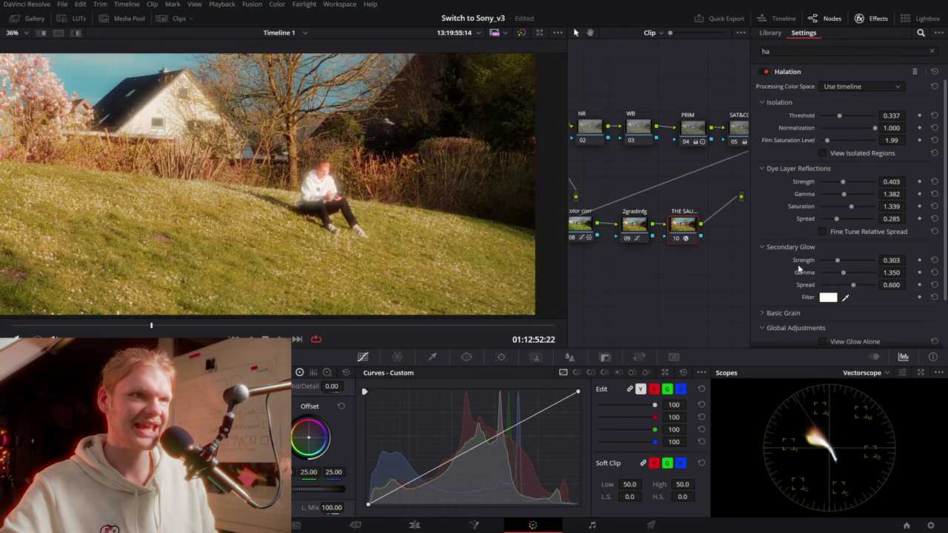
left_click_drag(839, 260, 835, 263)
scroll(852, 131, "down", 2)
double_click(835, 203)
scroll(296, 185, "down", 1)
left_click_drag(820, 204, 840, 205)
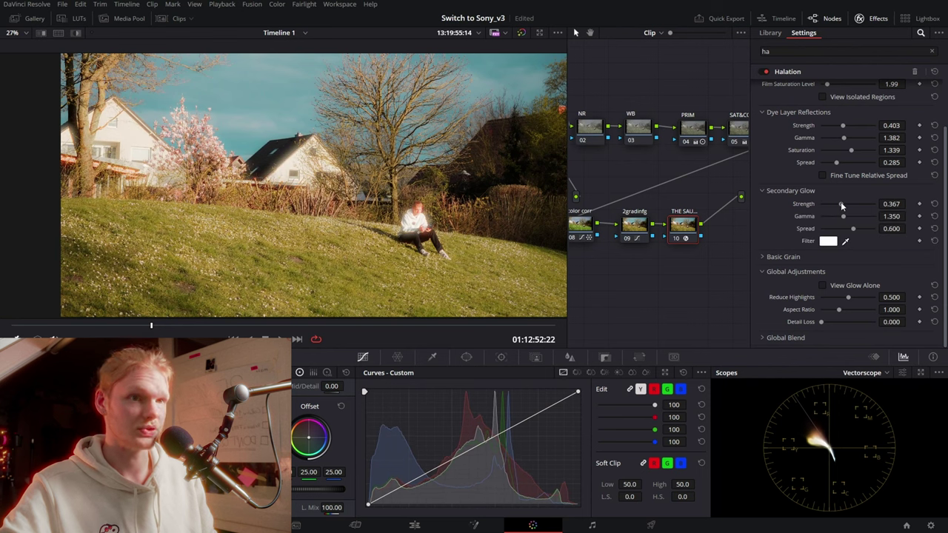
Dial the secondary glow to strength 0.266, gamma 1.613 and spread 0.669
scroll(433, 206, "up", 1)
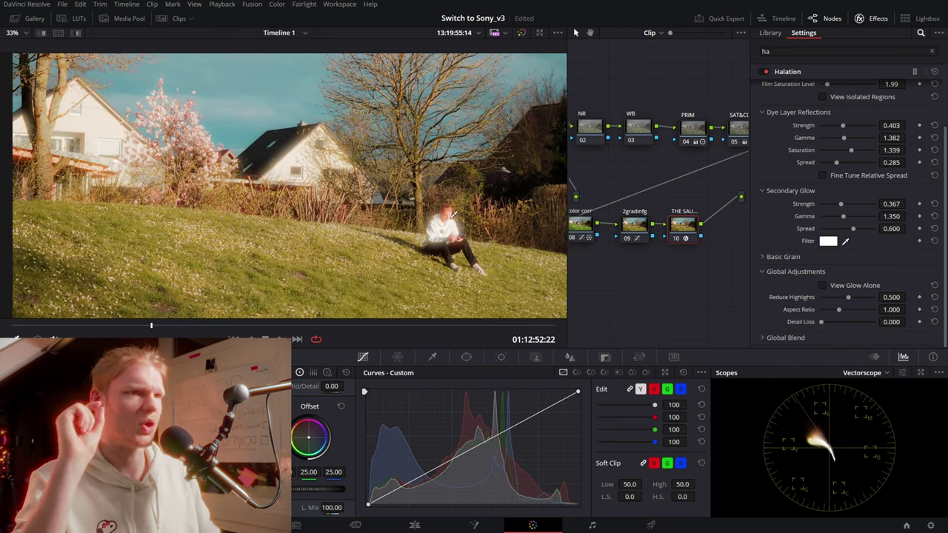
scroll(433, 205, "up", 1)
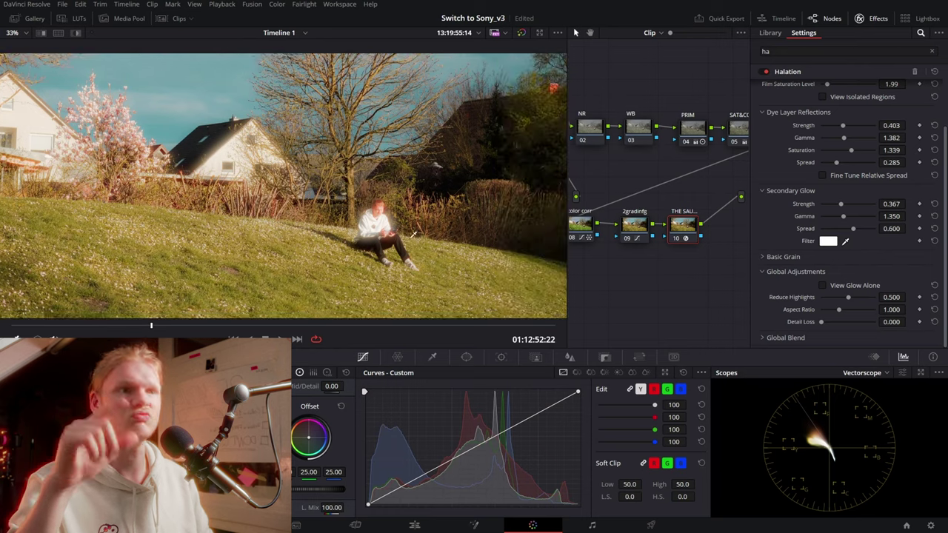
scroll(453, 208, "down", 1)
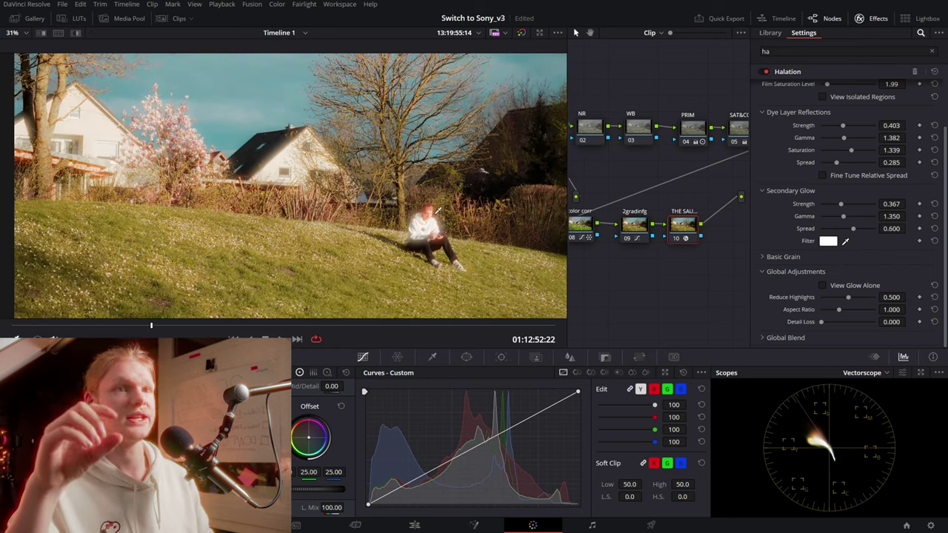
scroll(438, 214, "down", 1)
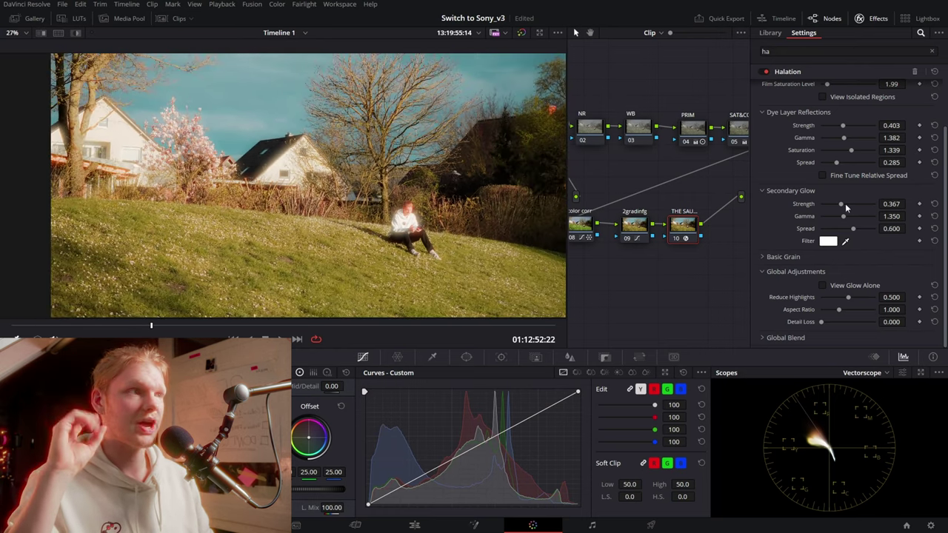
left_click_drag(845, 205, 835, 207)
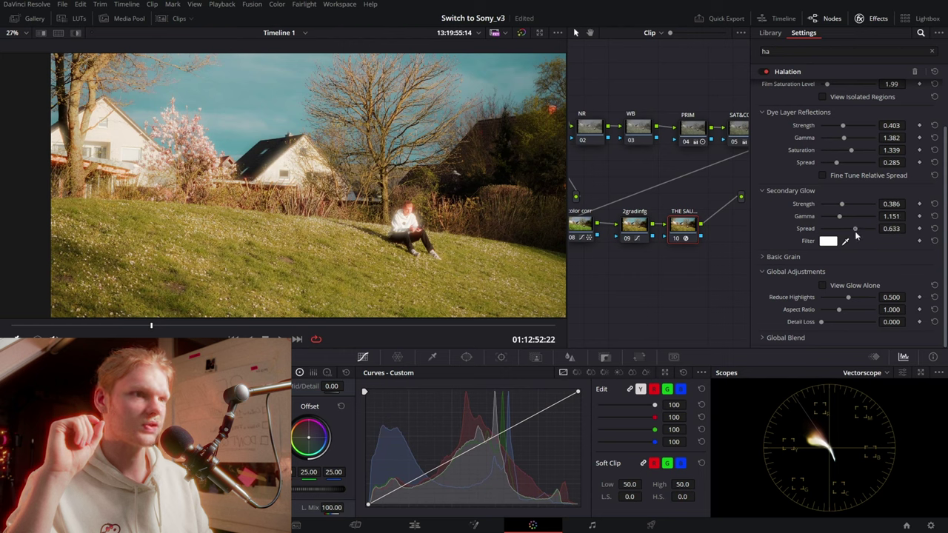
left_click_drag(844, 209, 852, 215)
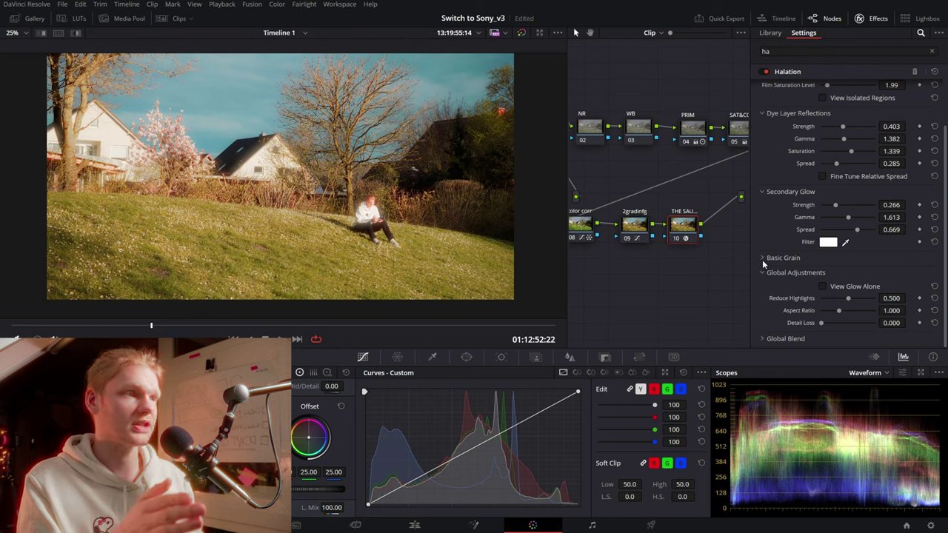
Expand Basic Grain and lower the grain strength to 0.202
left_click(763, 260)
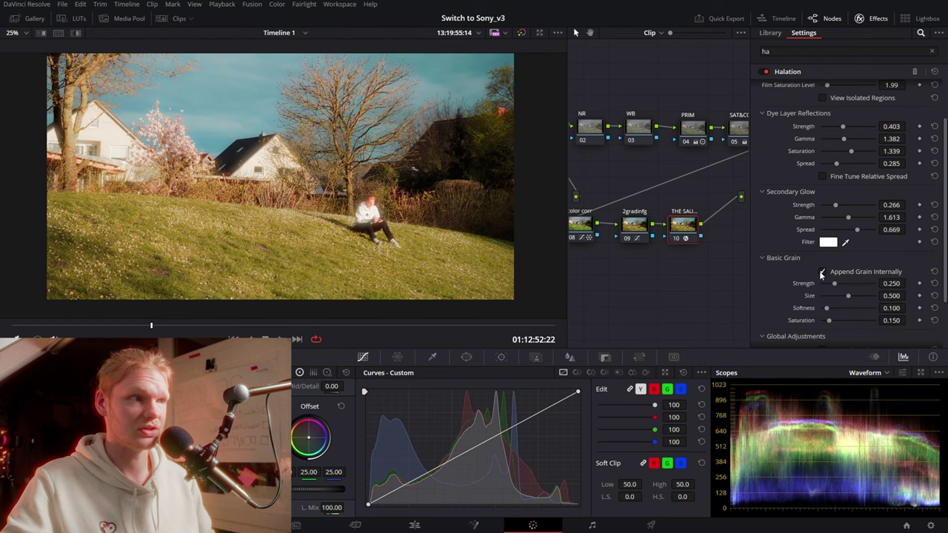
left_click_drag(835, 288, 833, 289)
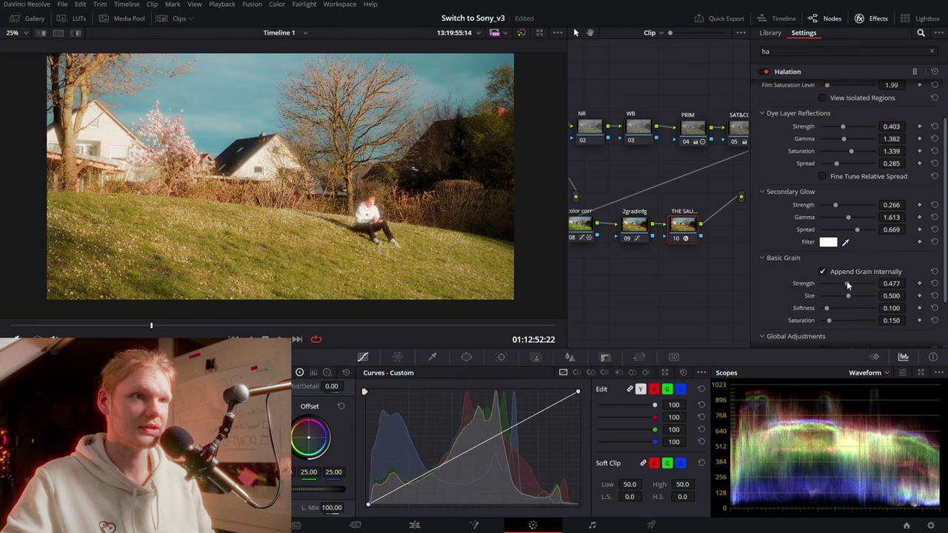
scroll(415, 126, "up", 1)
scroll(415, 126, "up", 1)
scroll(413, 155, "up", 1)
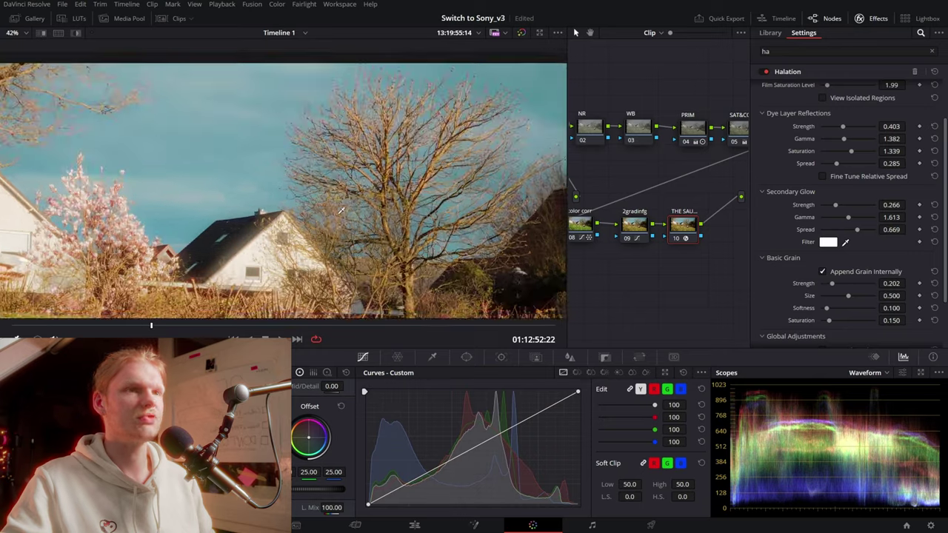
scroll(413, 185, "up", 1)
scroll(411, 214, "up", 1)
scroll(355, 217, "up", 1)
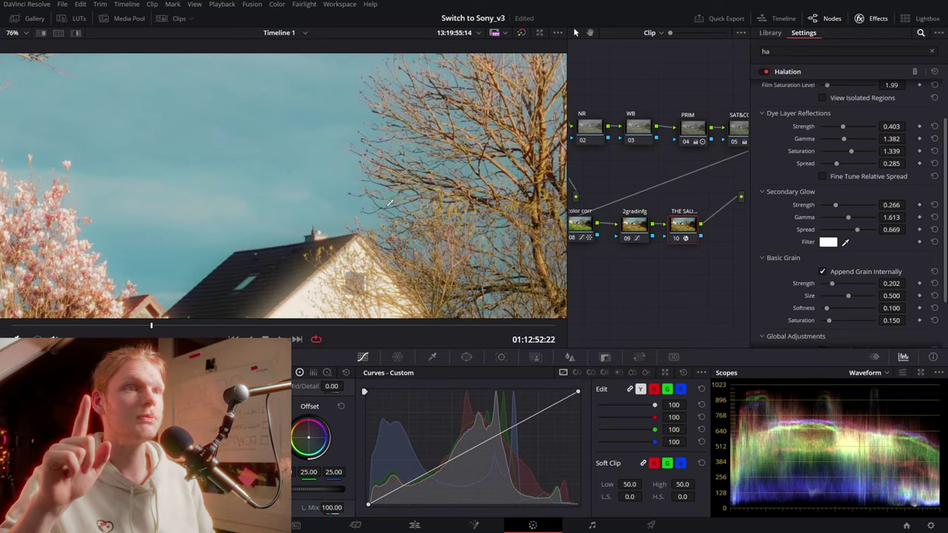
scroll(296, 222, "up", 1)
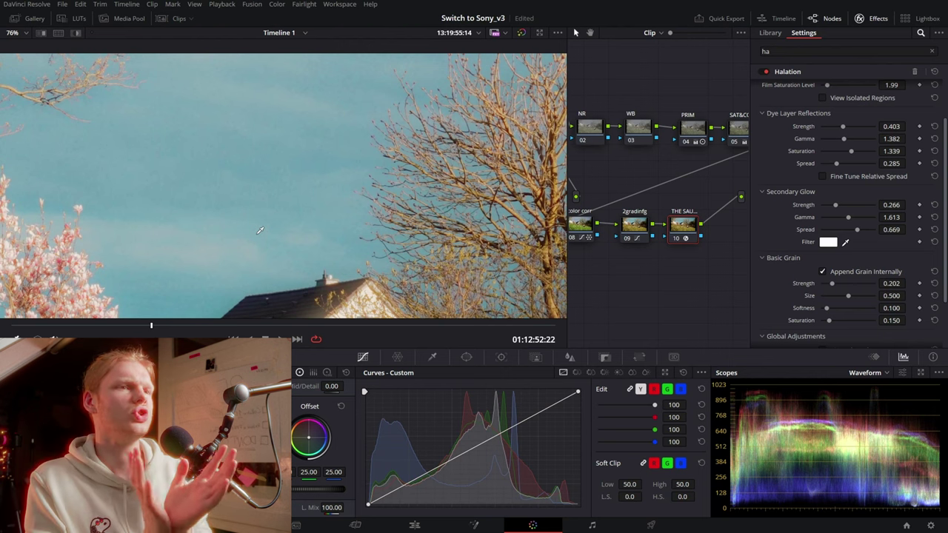
scroll(259, 230, "up", 2)
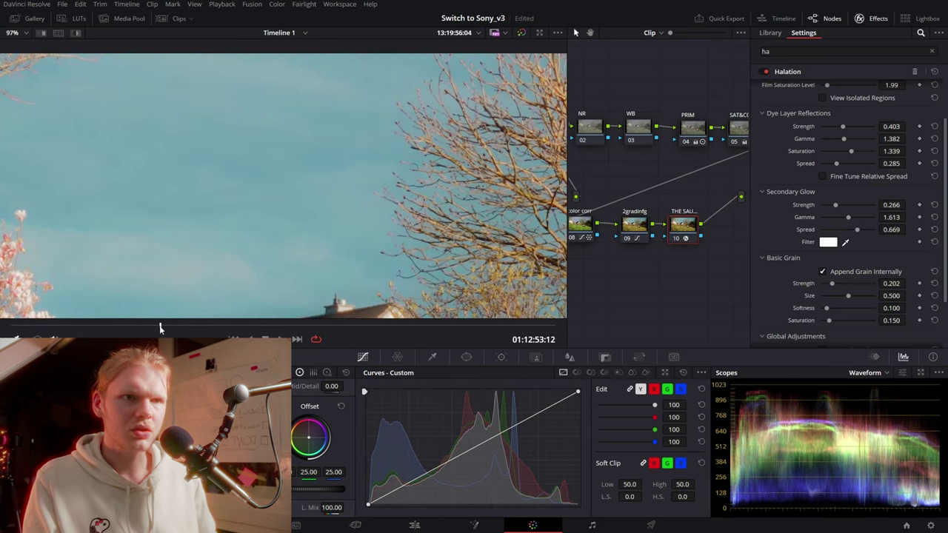
Check grain in motion and soften it to strength 0.238, size 0.853, softness 0.266
left_click_drag(123, 329, 145, 313)
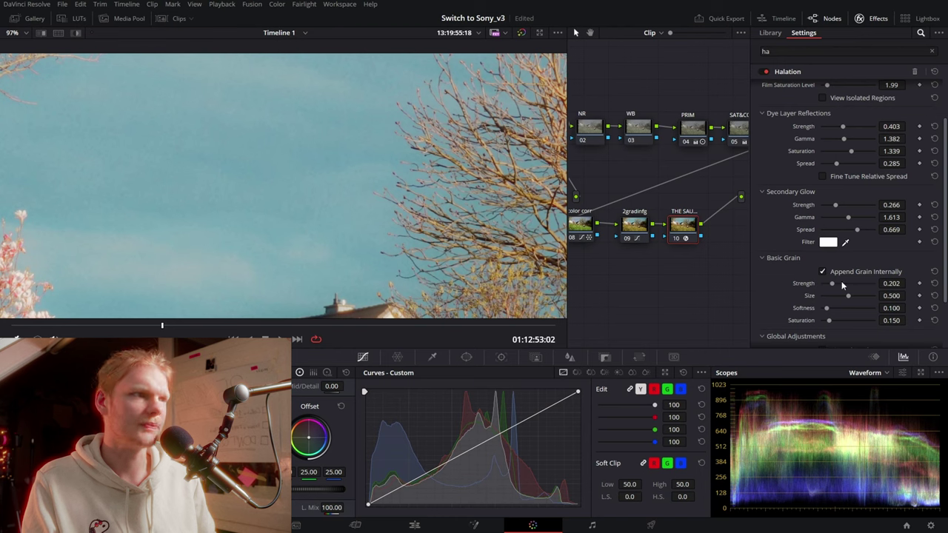
mouse_move(834, 285)
left_mouse_down()
mouse_move(869, 296)
mouse_move(834, 284)
left_mouse_up()
left_click_drag(826, 308, 835, 308)
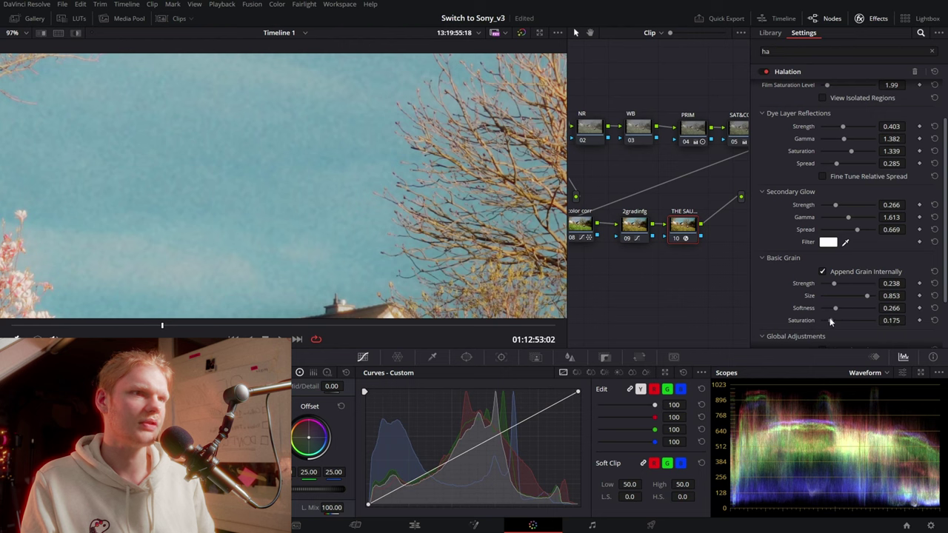
scroll(500, 200, "down", 3)
scroll(459, 194, "down", 3)
scroll(423, 189, "down", 3)
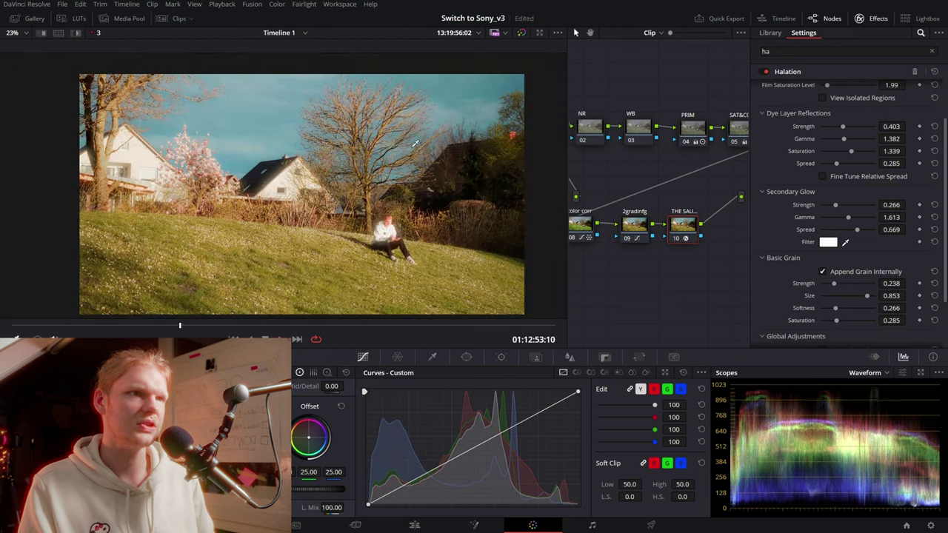
scroll(428, 142, "up", 2)
scroll(370, 159, "up", 2)
scroll(296, 182, "up", 2)
scroll(228, 202, "up", 2)
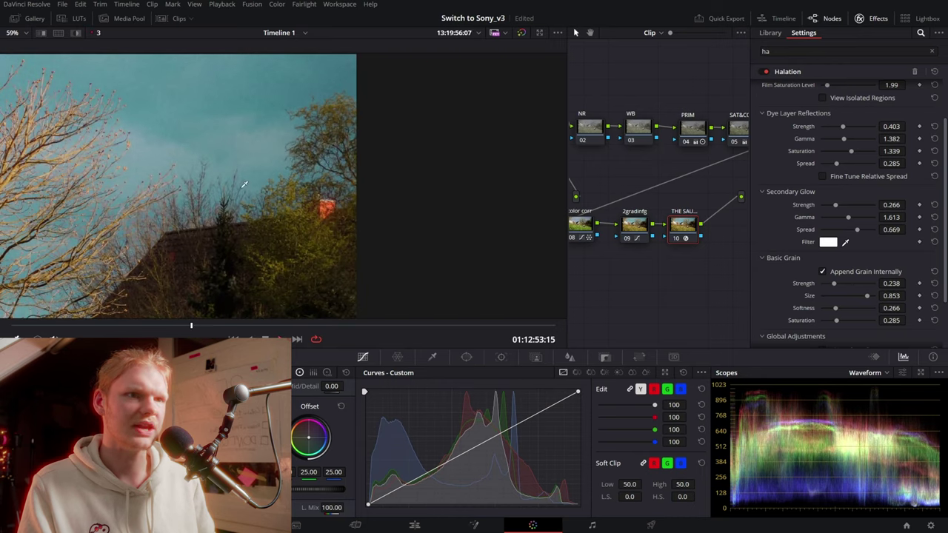
Move the playhead back about two seconds to review the grain
left_click_drag(193, 327, 91, 326)
scroll(206, 269, "down", 3)
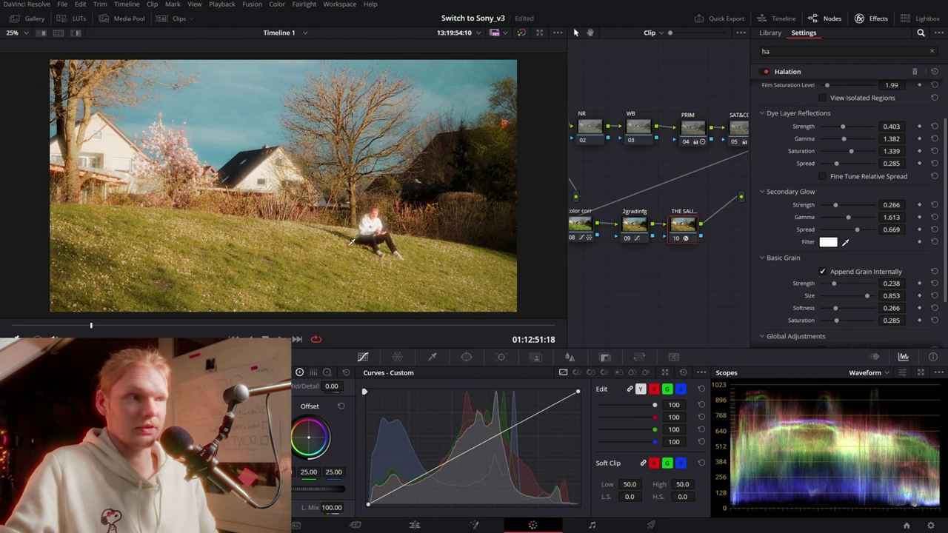
scroll(370, 265, "up", 10)
scroll(385, 185, "down", 2)
scroll(374, 199, "down", 2)
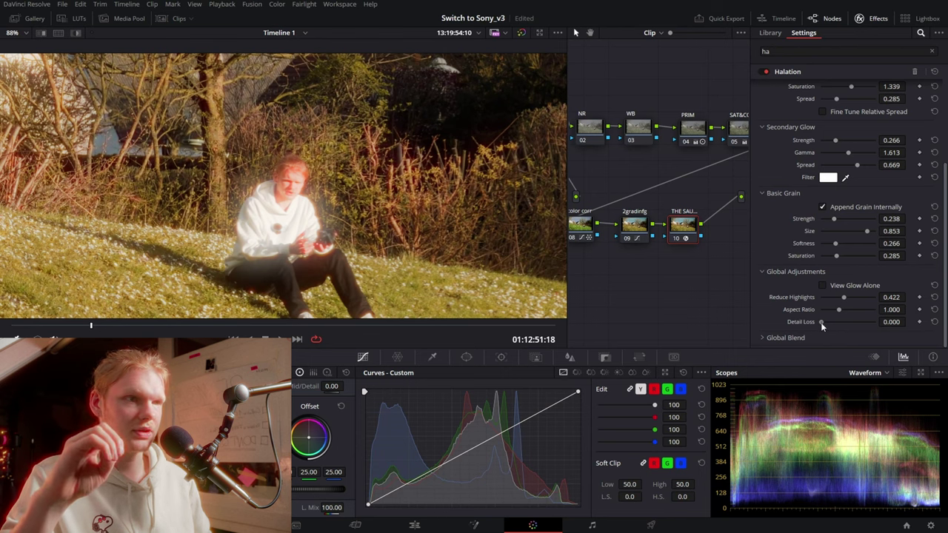
Add a little halation detail loss and toggle node 10 to compare
left_click_drag(820, 323, 824, 322)
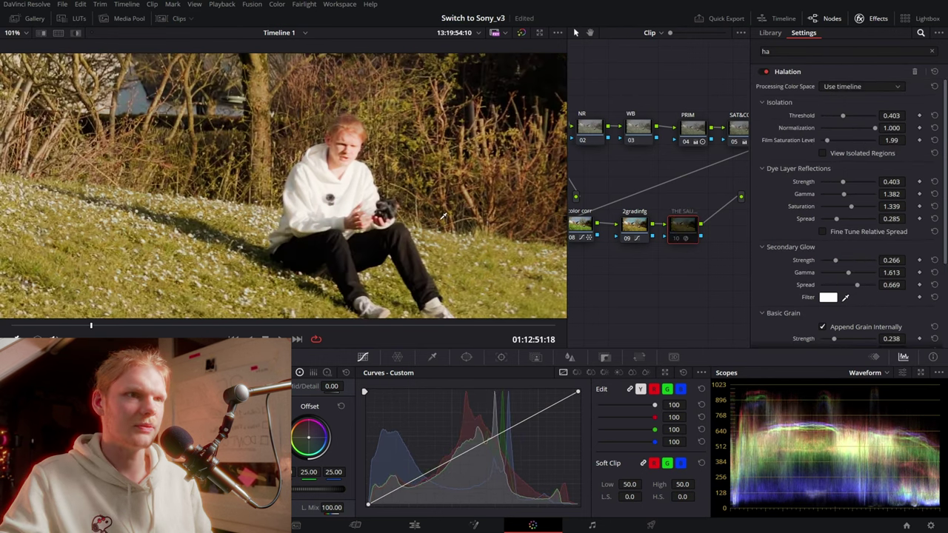
key("ctrl+d")
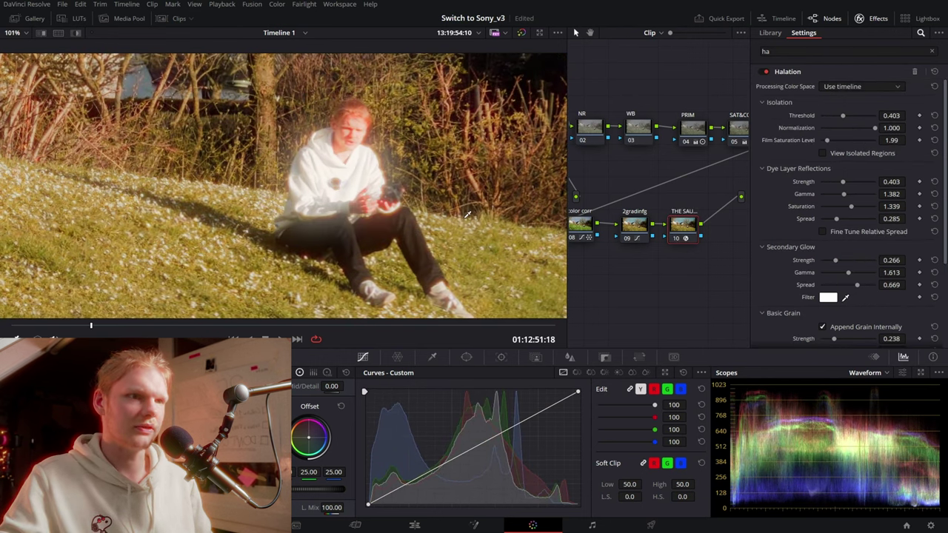
key("ctrl+d")
key("ctrl+d")
key("ctrl+d")
key("ctrl+d")
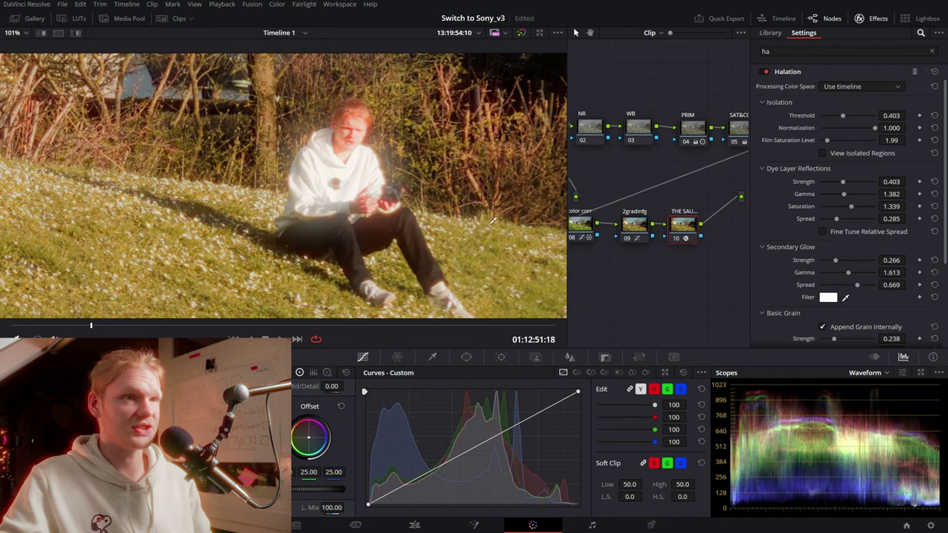
key("ctrl+d")
key("ctrl+d")
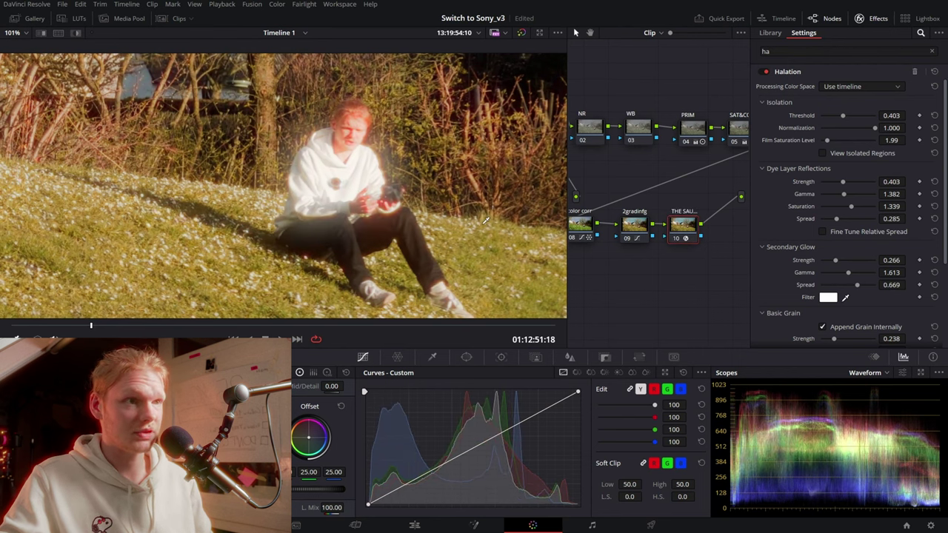
key("ctrl+d")
Pan the enlarged view to the house with the halation node re-enabled
key("ctrl+d")
scroll(309, 216, "down", 3)
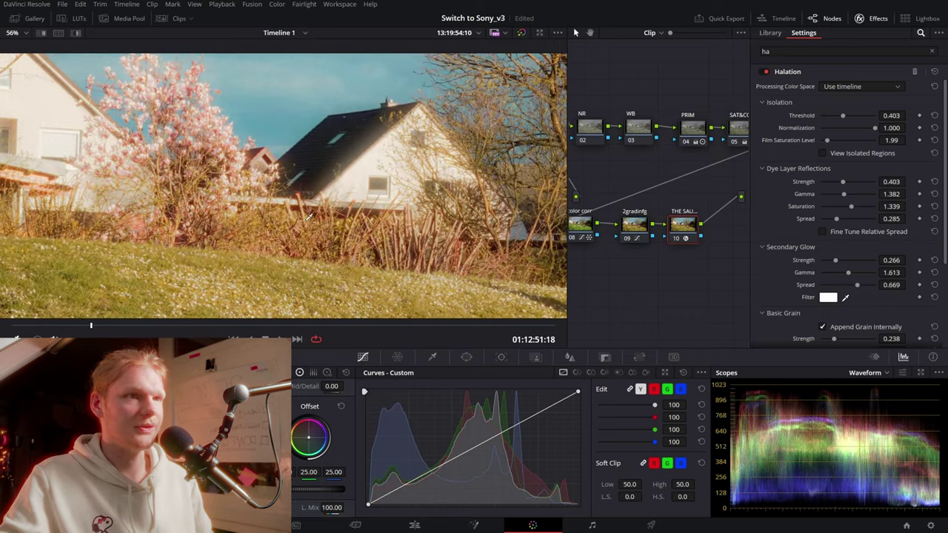
mouse_move(309, 216)
left_mouse_down()
mouse_move(392, 264)
mouse_move(399, 231)
left_mouse_up()
key("ctrl+d")
key("ctrl+d")
scroll(465, 257, "down", 3)
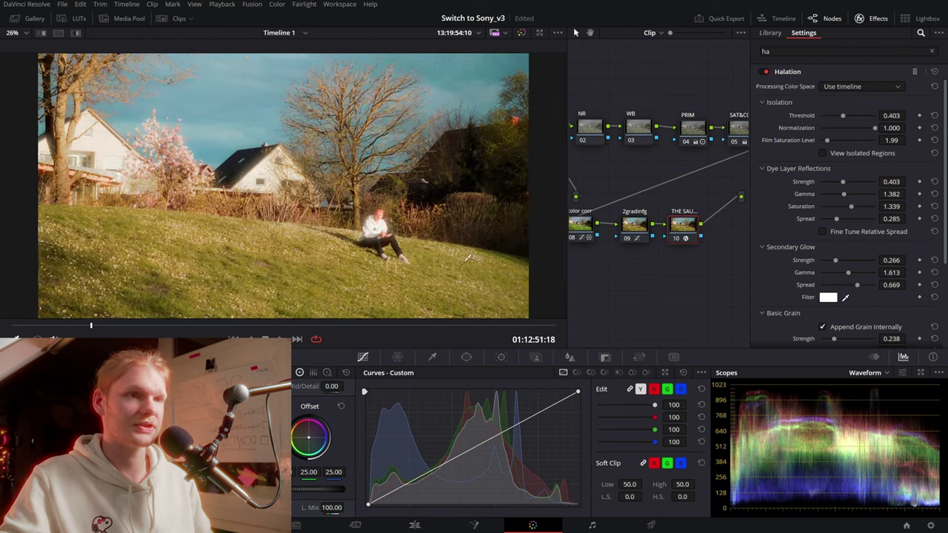
scroll(465, 257, "down", 1)
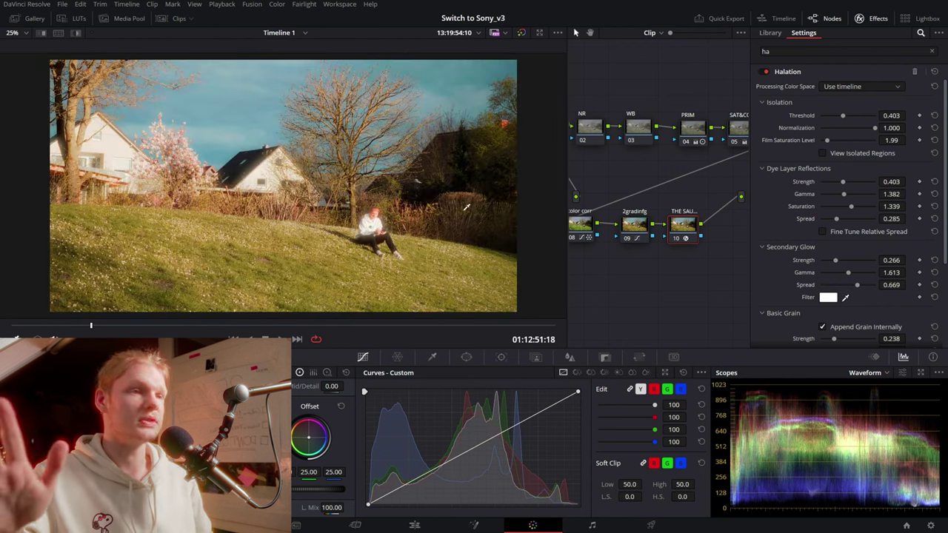
scroll(459, 200, "down", 1)
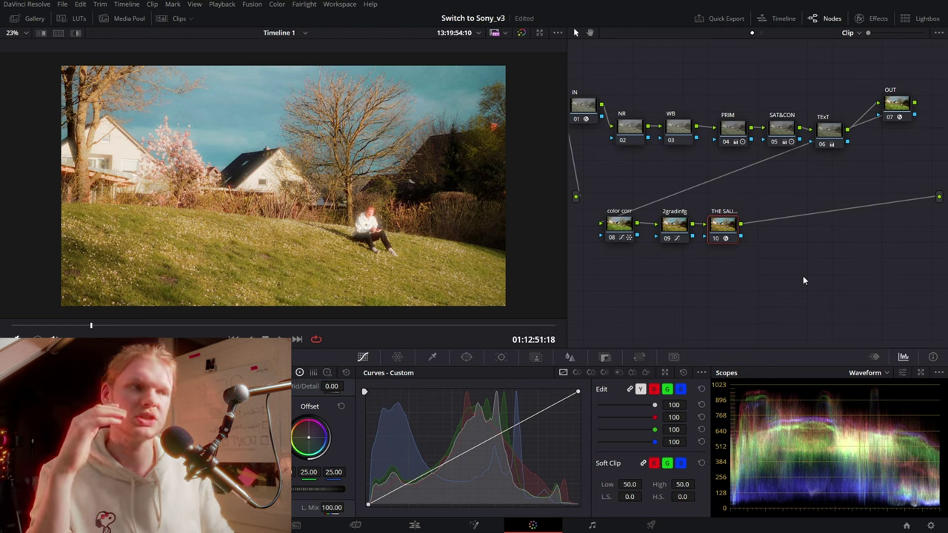
Add the vignette node chain below node 10 and view node 11's gradient window
key("alt+s")
left_click_drag(772, 225, 633, 280)
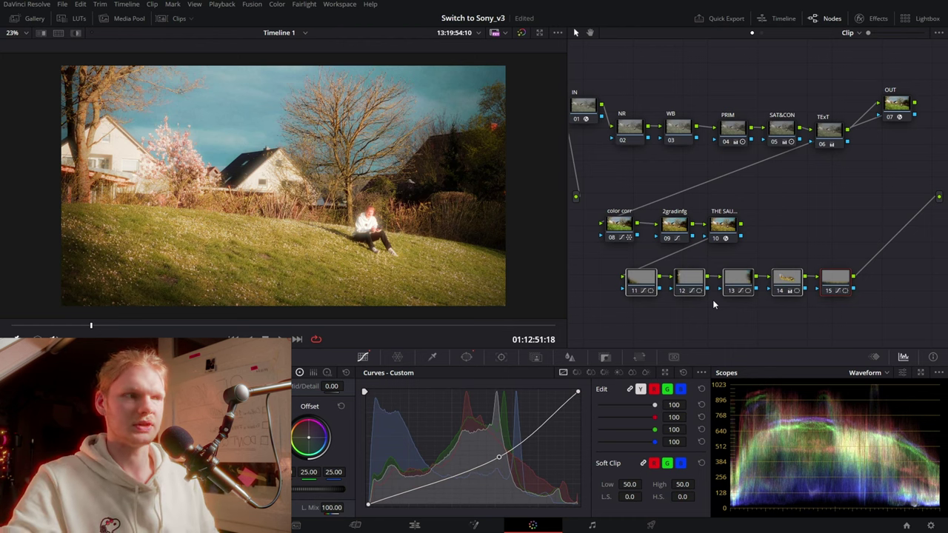
left_click(635, 282)
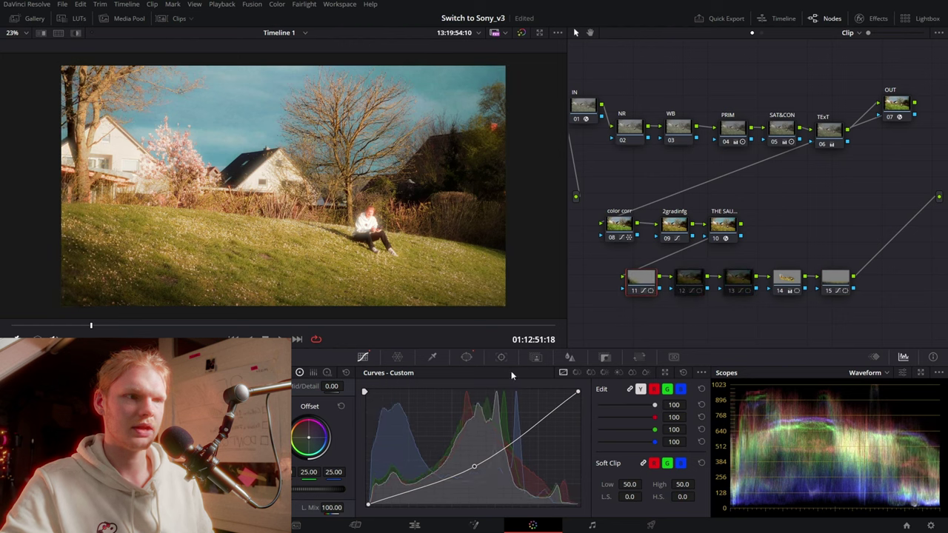
left_click(466, 357)
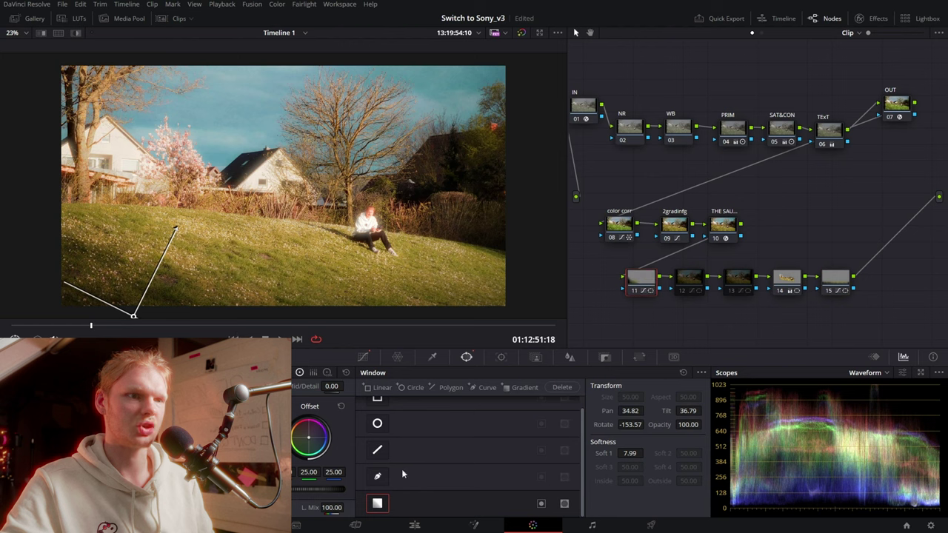
left_click(362, 357)
Inspect the gradient windows of nodes 12–13 and node 14's polygon, toggling node 14
left_click(467, 357)
left_click(690, 278)
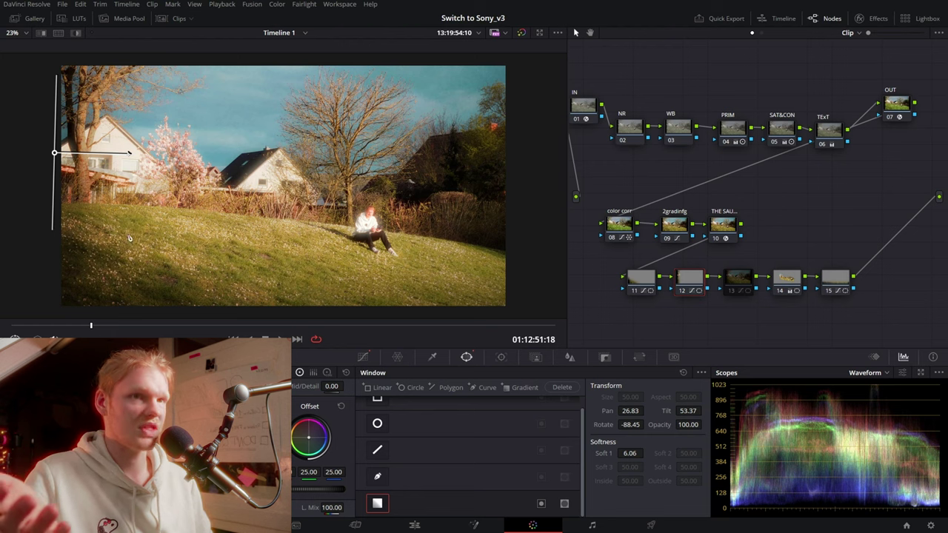
left_click(742, 278)
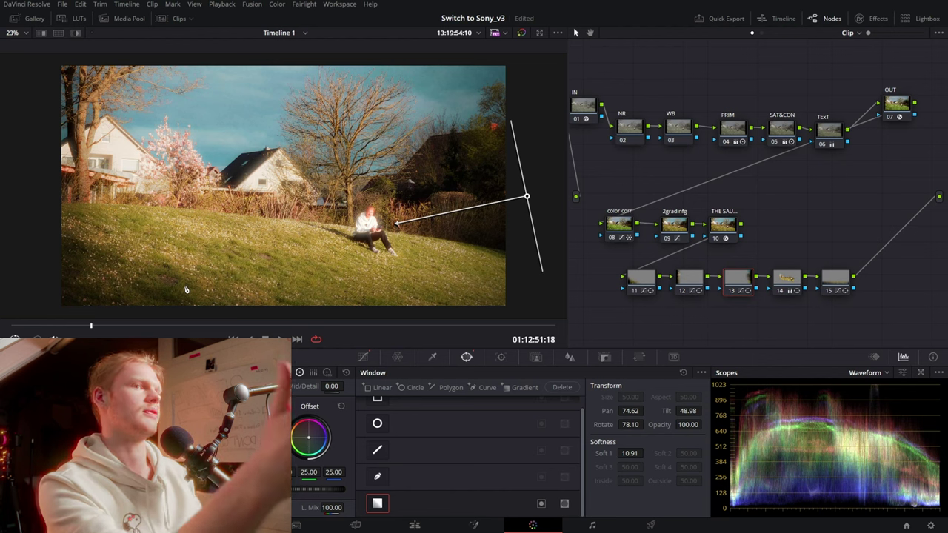
left_click(783, 280)
left_click(363, 357)
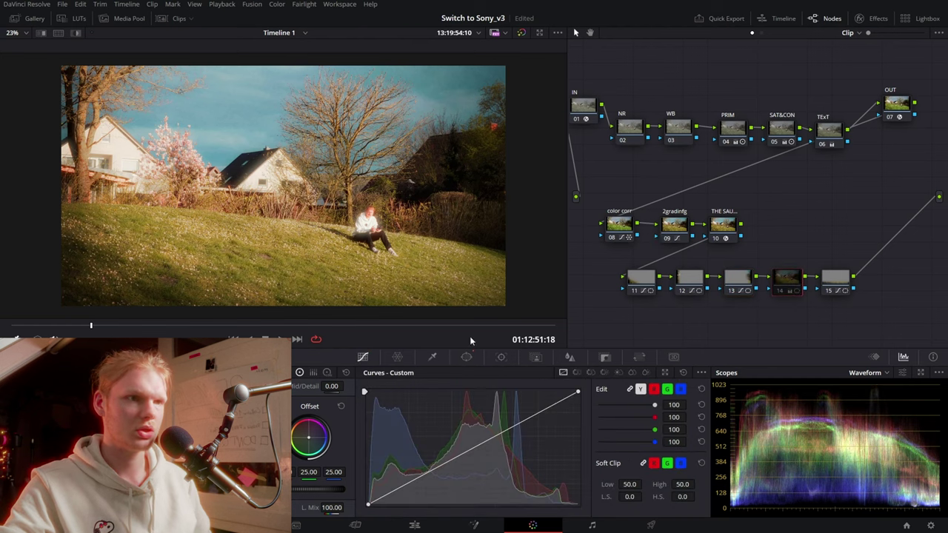
key("ctrl+d")
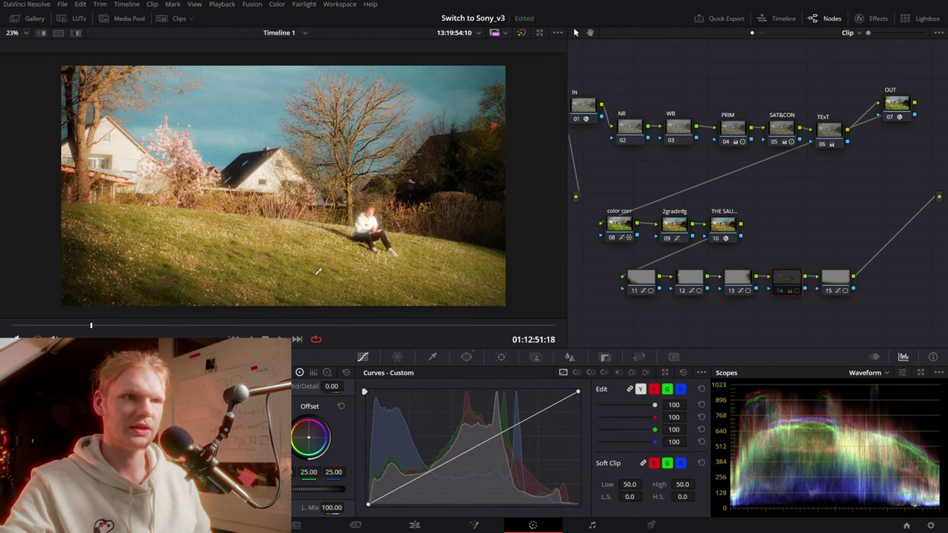
key("ctrl+d")
key("ctrl+d")
key("ctrl+d")
key("ctrl+d")
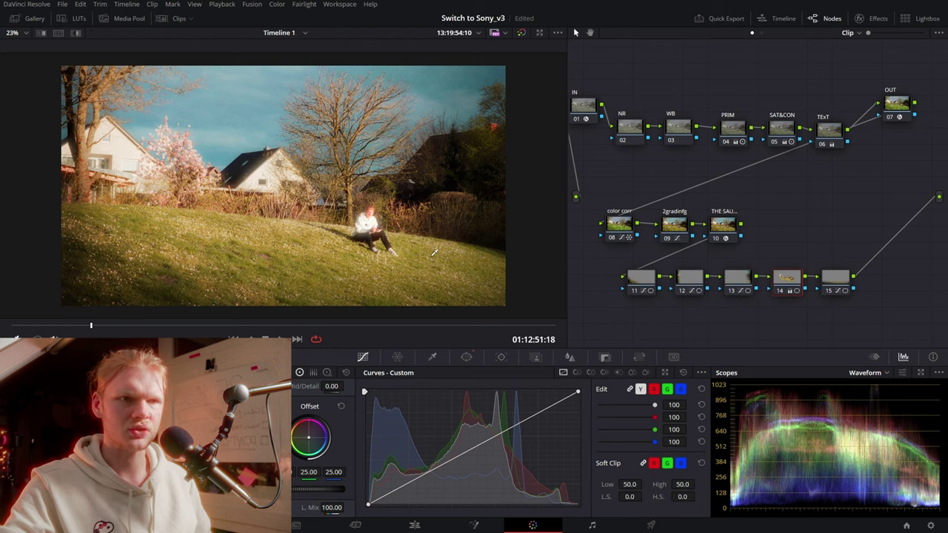
key("ctrl+d")
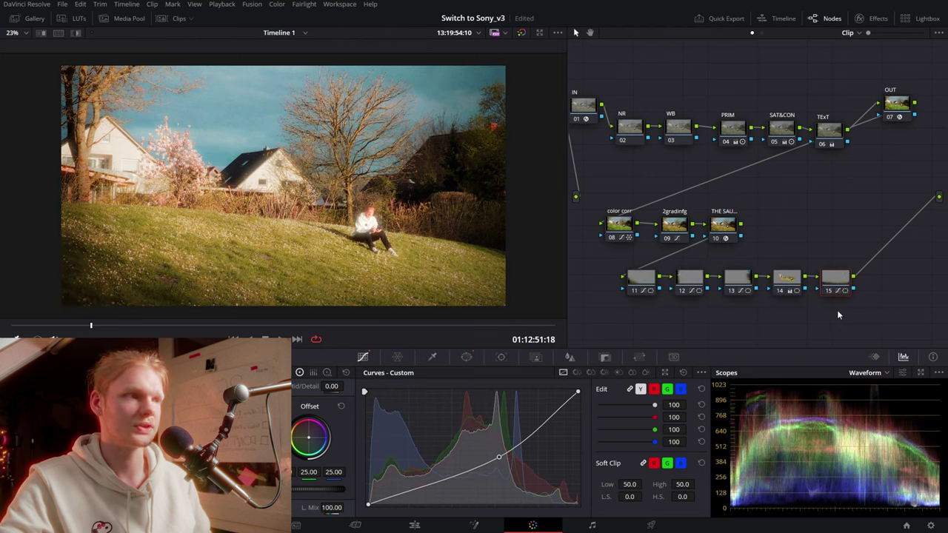
Apply the Glow effect to node 10 and frame the houses and sitting person
left_click(729, 231)
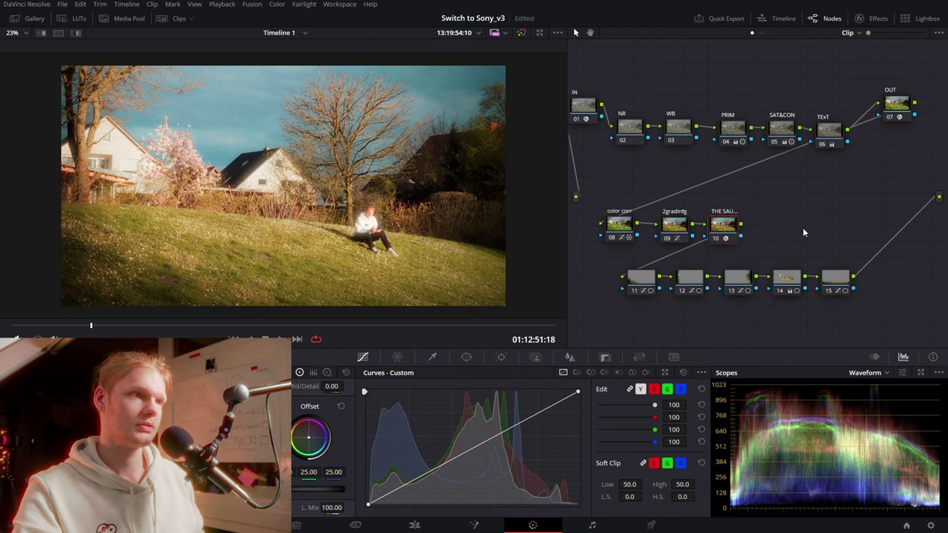
left_click(872, 18)
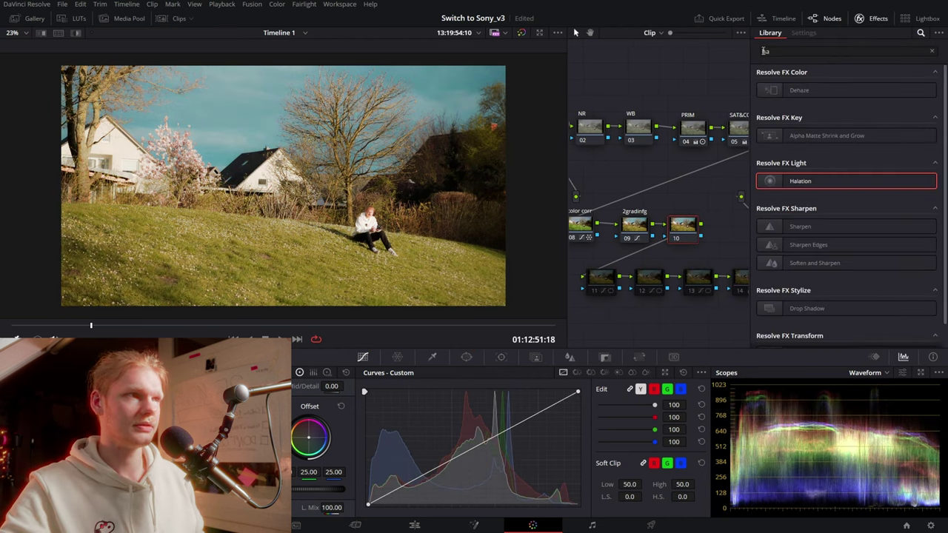
type("glow")
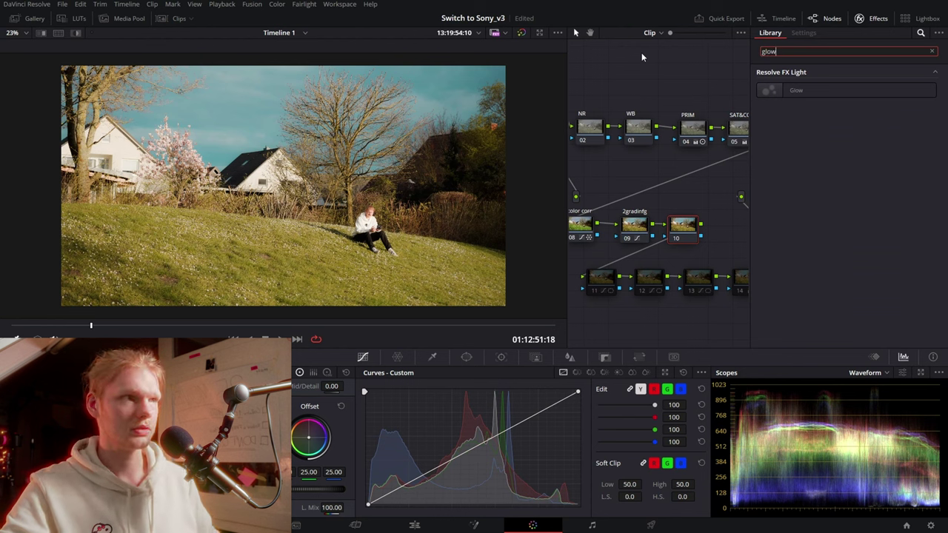
left_click_drag(785, 90, 683, 229)
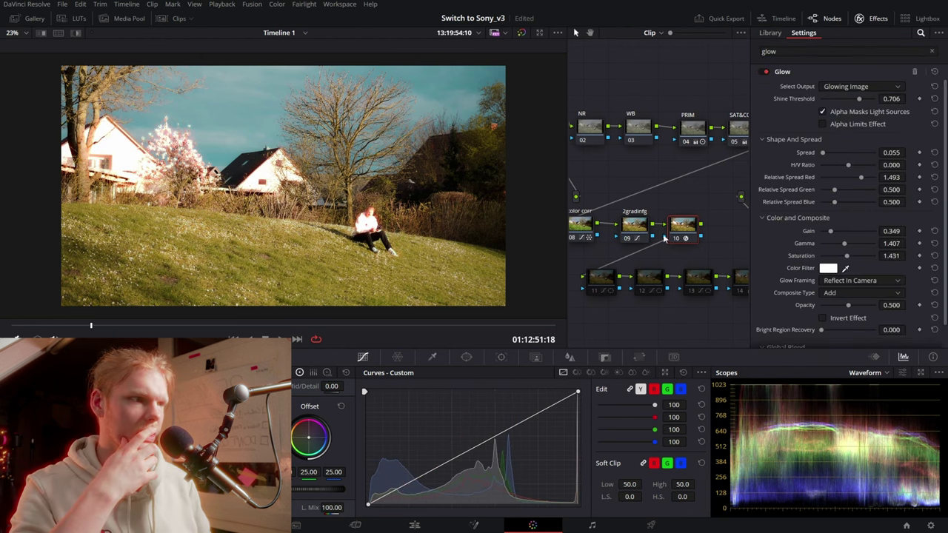
scroll(468, 197, "up", 3)
left_click_drag(483, 248, 430, 216)
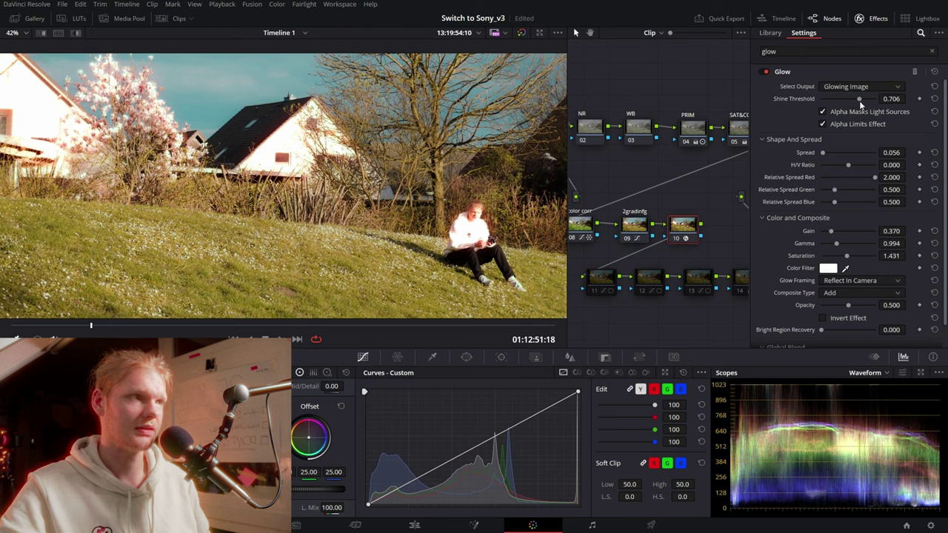
Tune the glow to shine threshold 0.715, gain 0.370 and gamma 0.994
left_click_drag(859, 99, 860, 98)
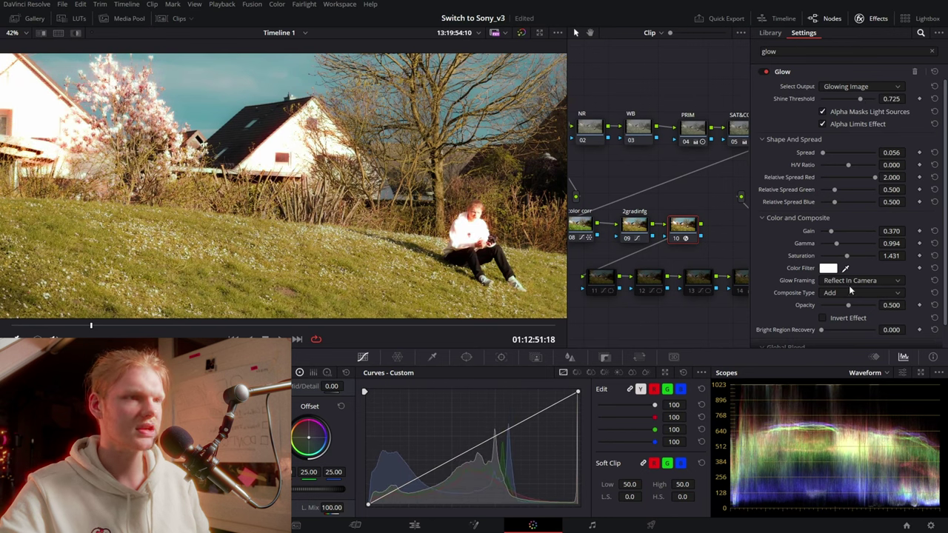
key("ctrl+minus")
key("ctrl+minus")
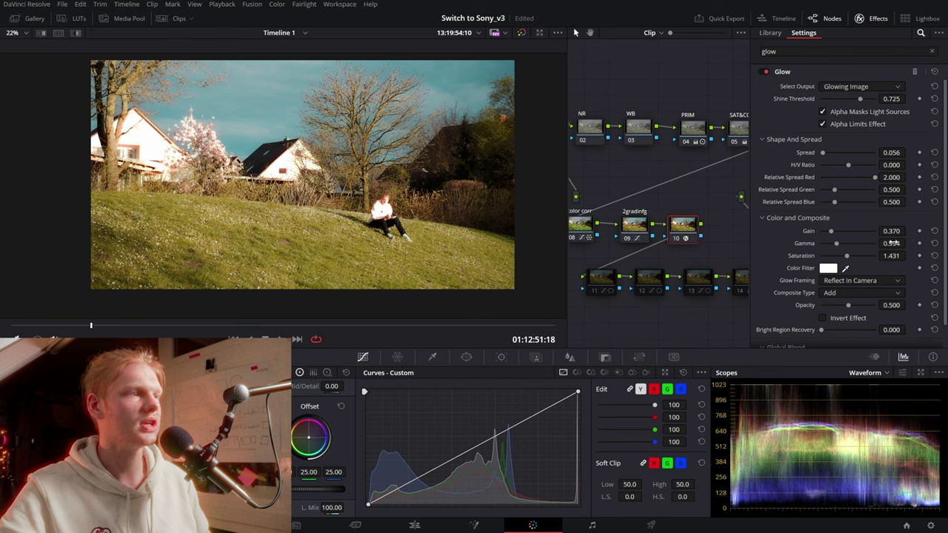
left_click_drag(908, 243, 908, 244)
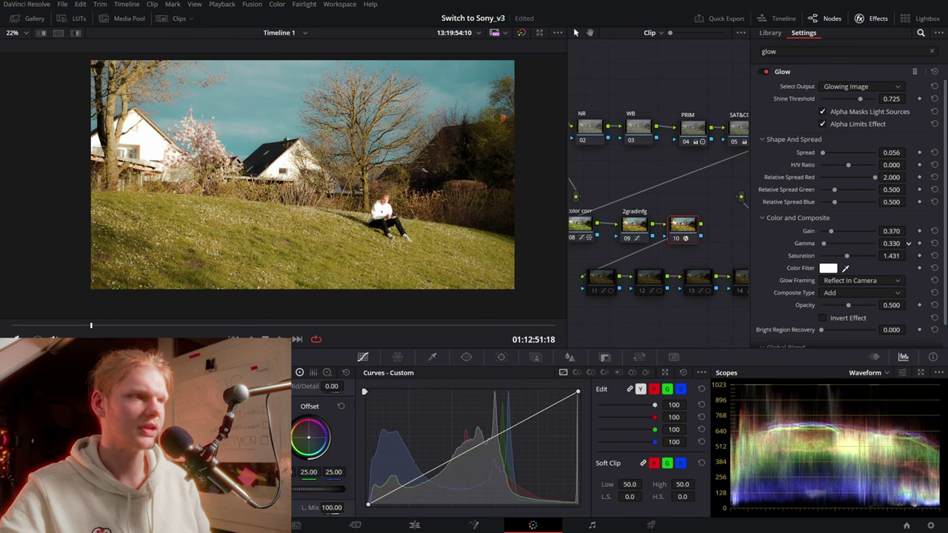
mouse_move(832, 245)
left_mouse_down()
mouse_move(828, 228)
mouse_move(838, 244)
left_mouse_up()
scroll(352, 220, "up", 1)
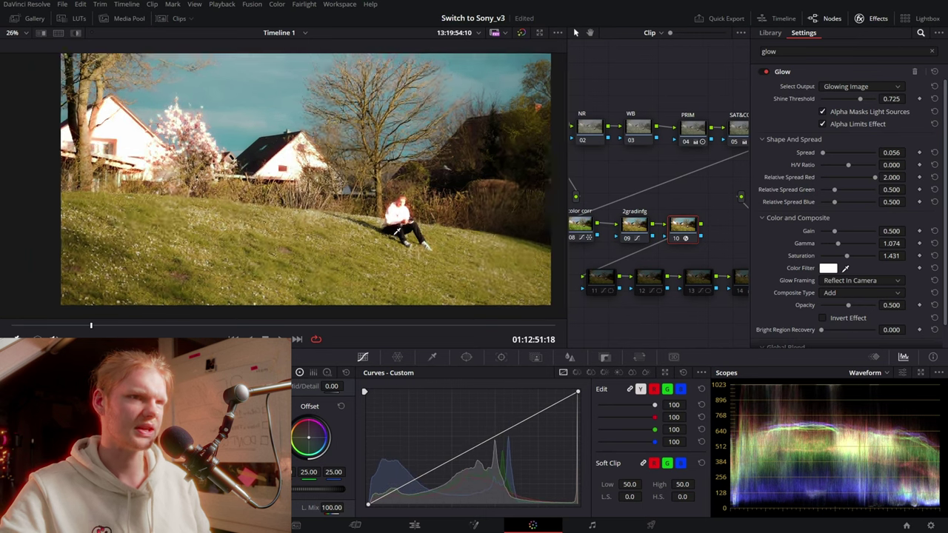
scroll(353, 221, "up", 2)
scroll(352, 220, "up", 3)
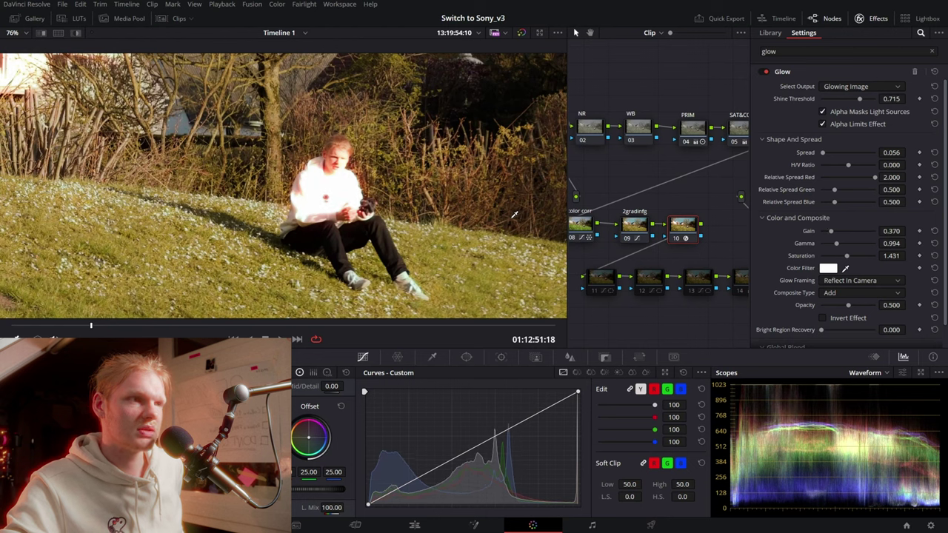
Re-enable the halation node 10 with Ctrl+D
key("ctrl+d")
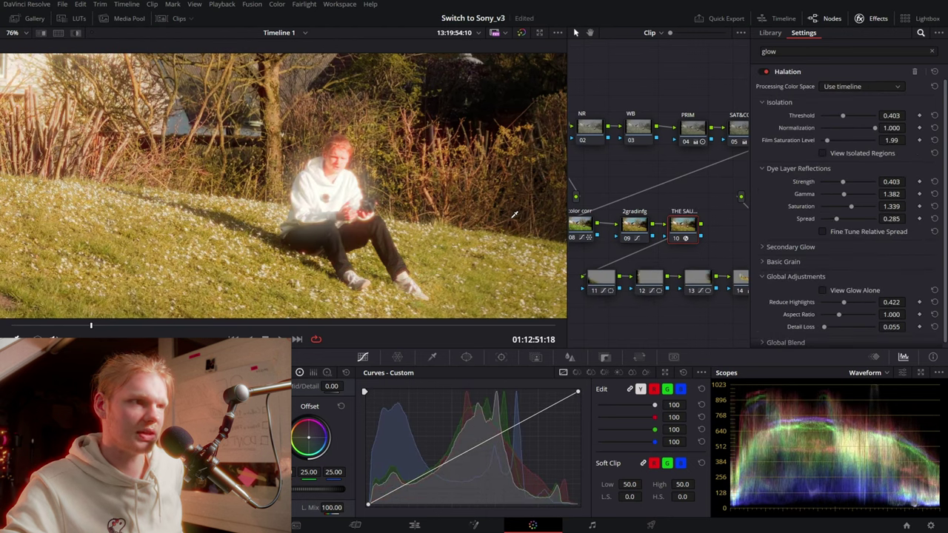